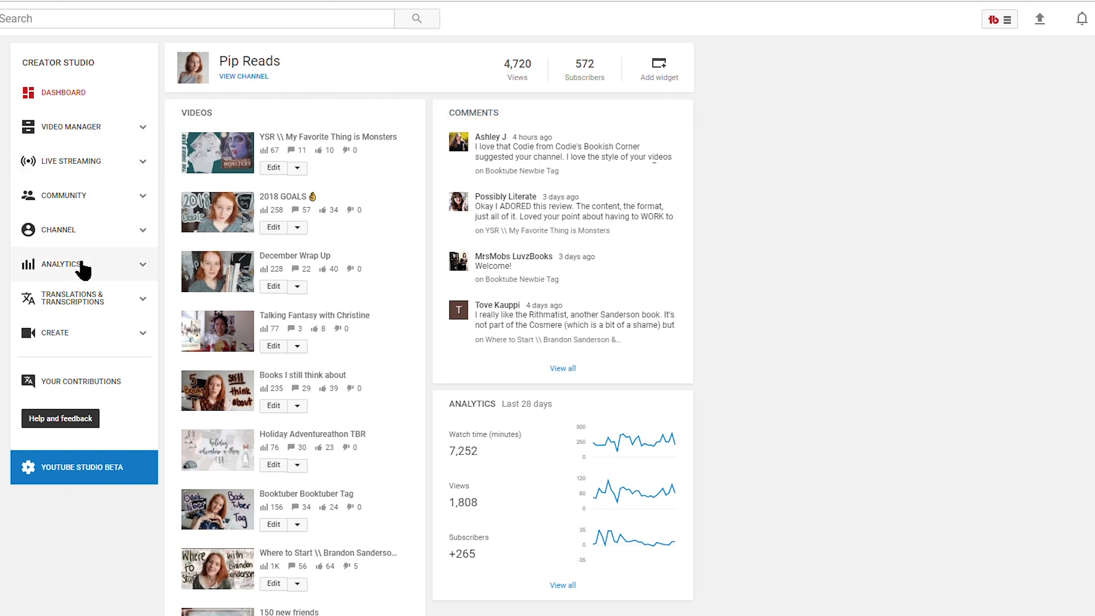
Open the channel's analytics overview and check its watch time and average view duration for the last 28 days.
click(111, 270)
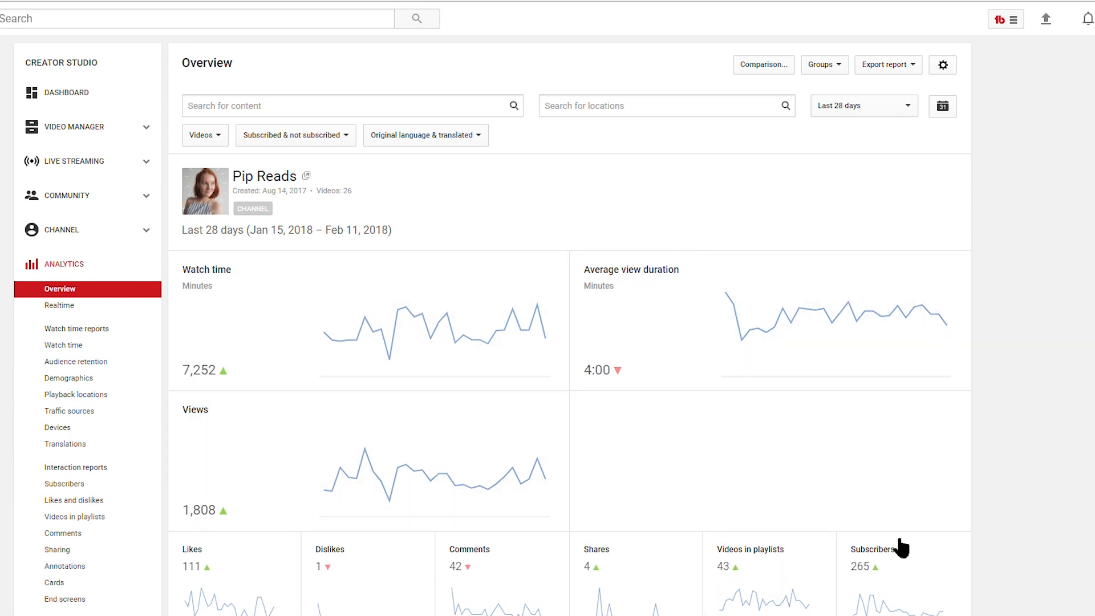
mouse_move(255, 312)
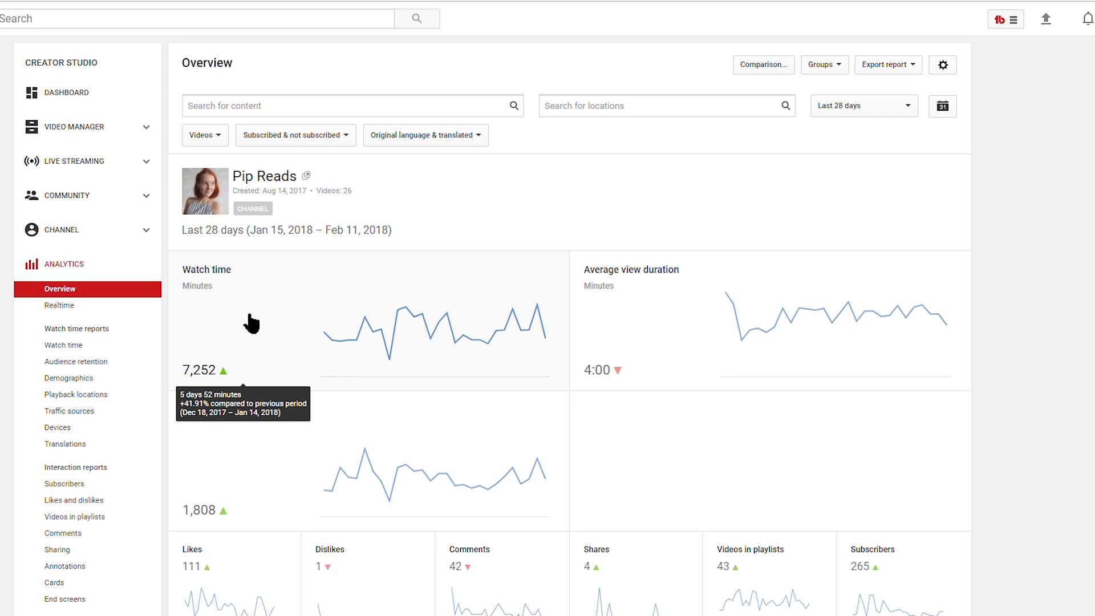
mouse_move(687, 335)
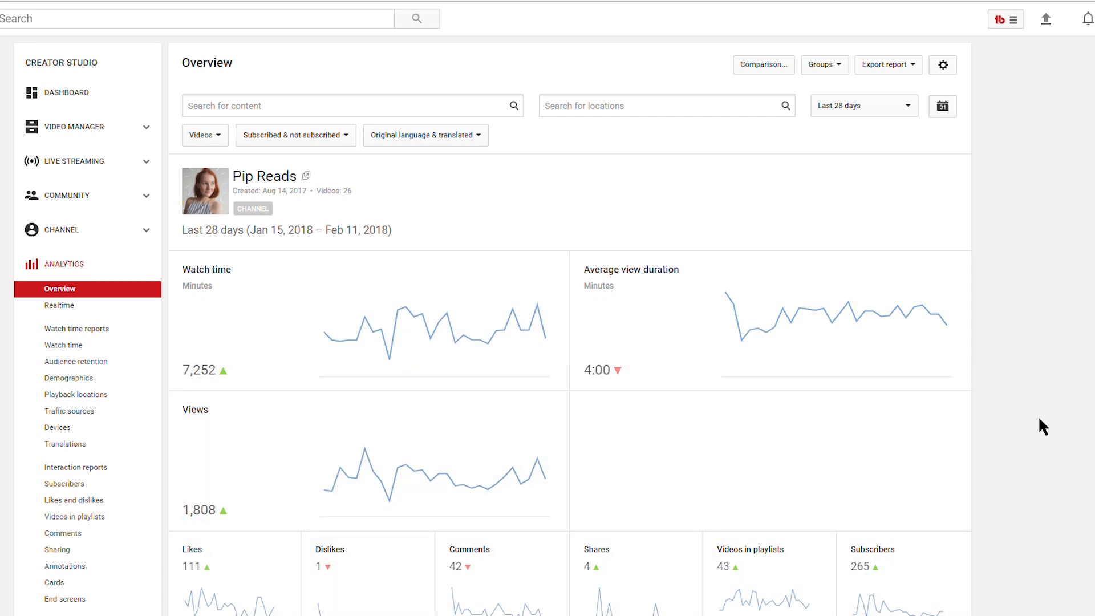
Open the analytics of "Where to Start \\ Brandon Sanderson & The Cosmere" from the channel's top 10 videos.
scroll(1040, 419, down, 8)
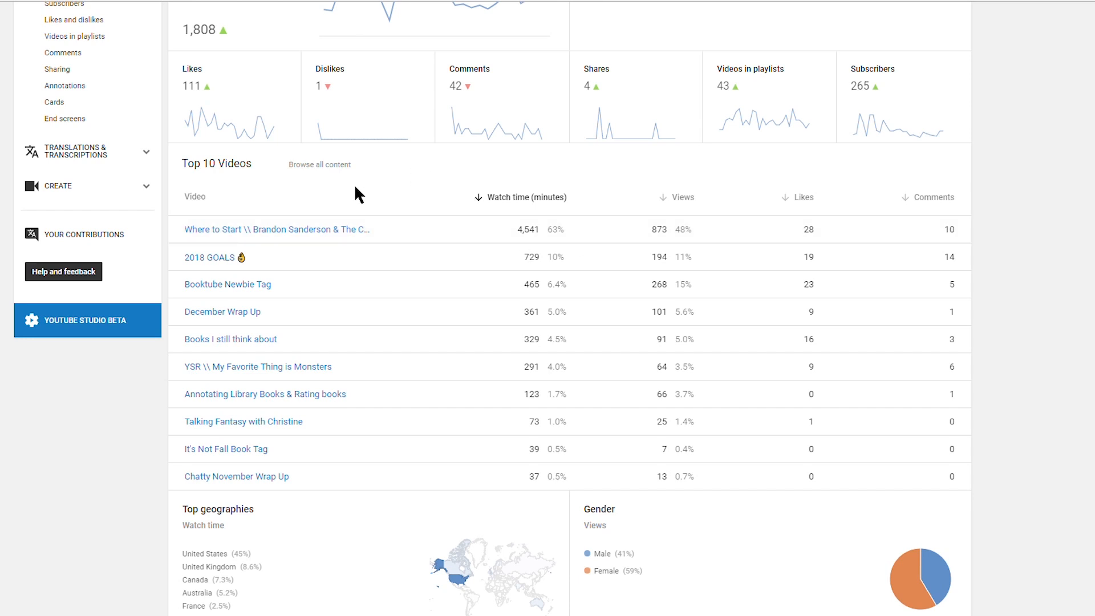
mouse_move(341, 234)
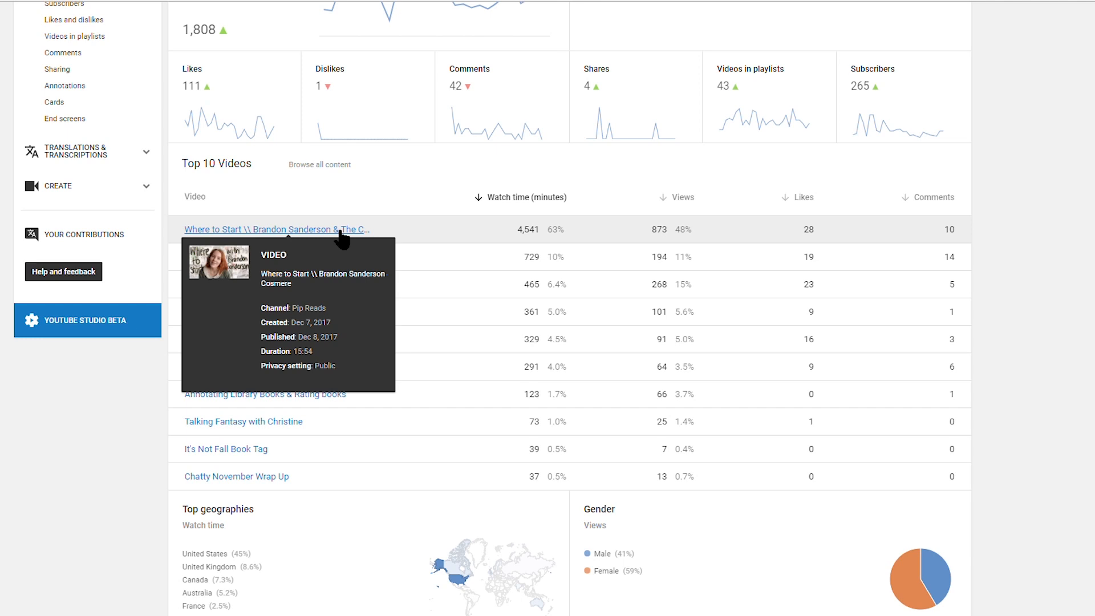
click(341, 232)
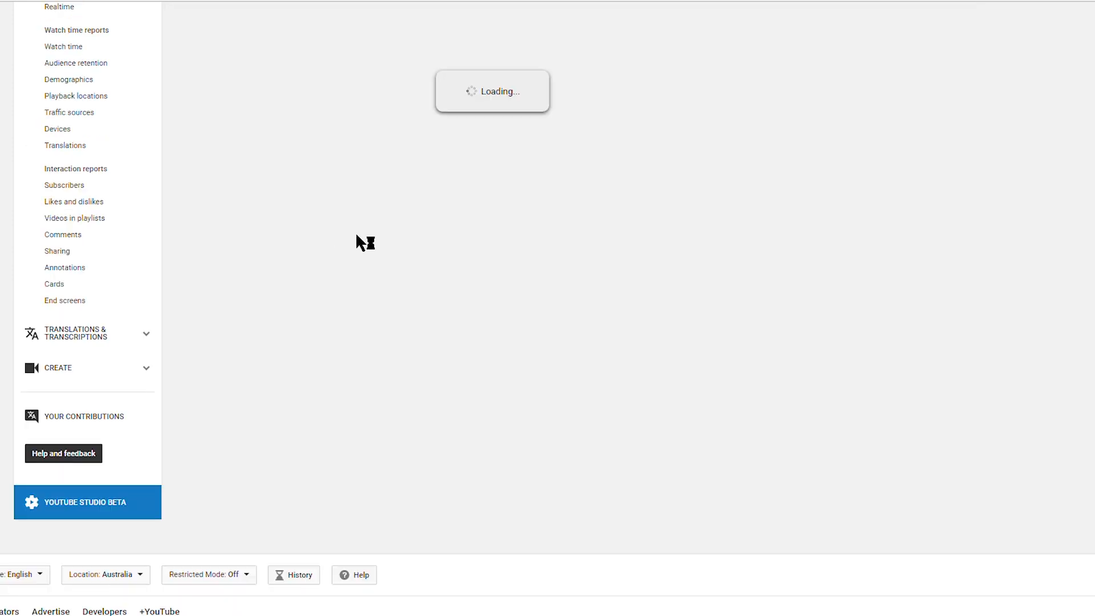
scroll(831, 311, up, 5)
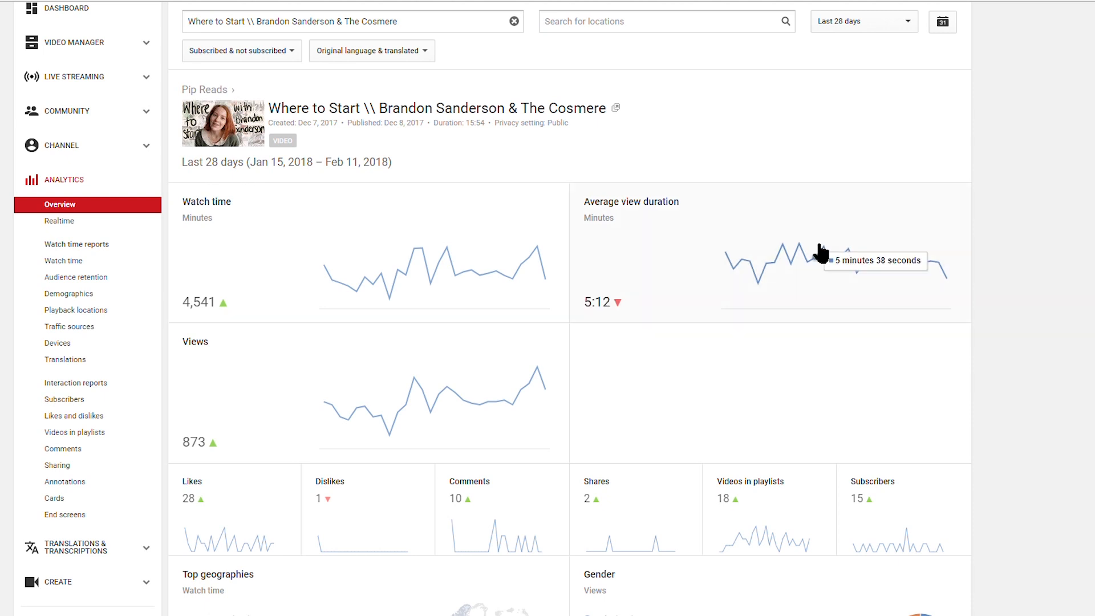
Examine the video's overview metrics, including watch time, average view duration, engagement, geographies, gender, traffic sources and playback locations.
mouse_move(626, 291)
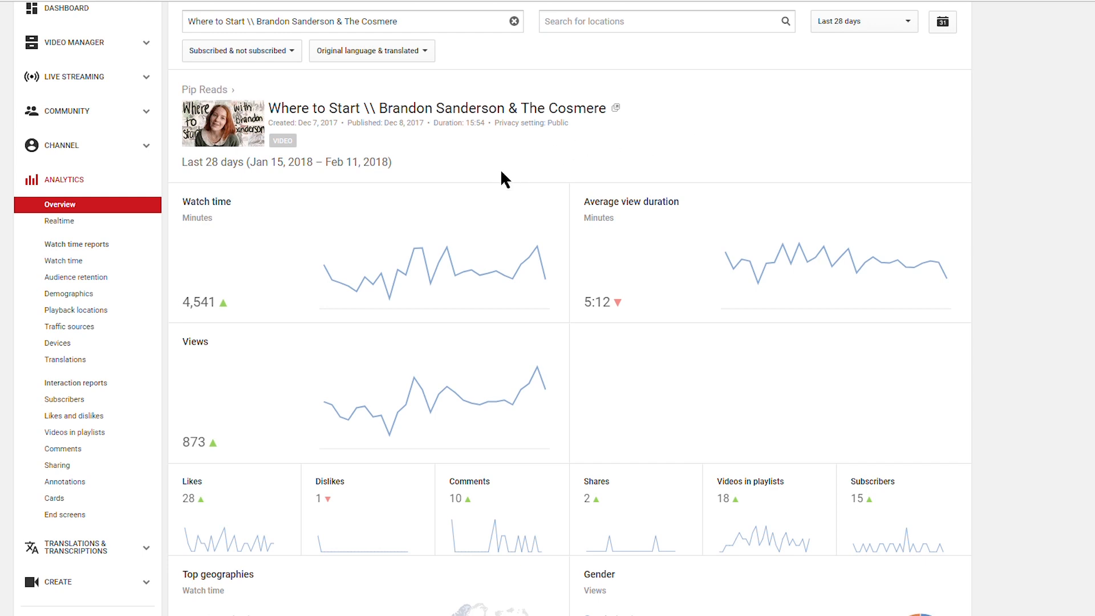
mouse_move(274, 262)
scroll(914, 495, down, 3)
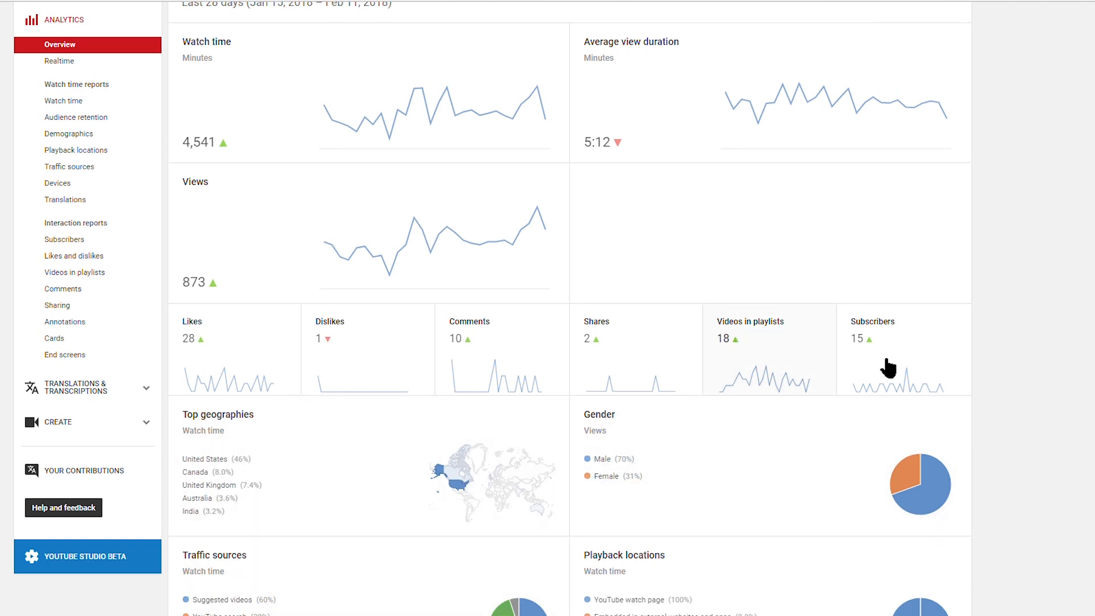
scroll(975, 440, down, 3)
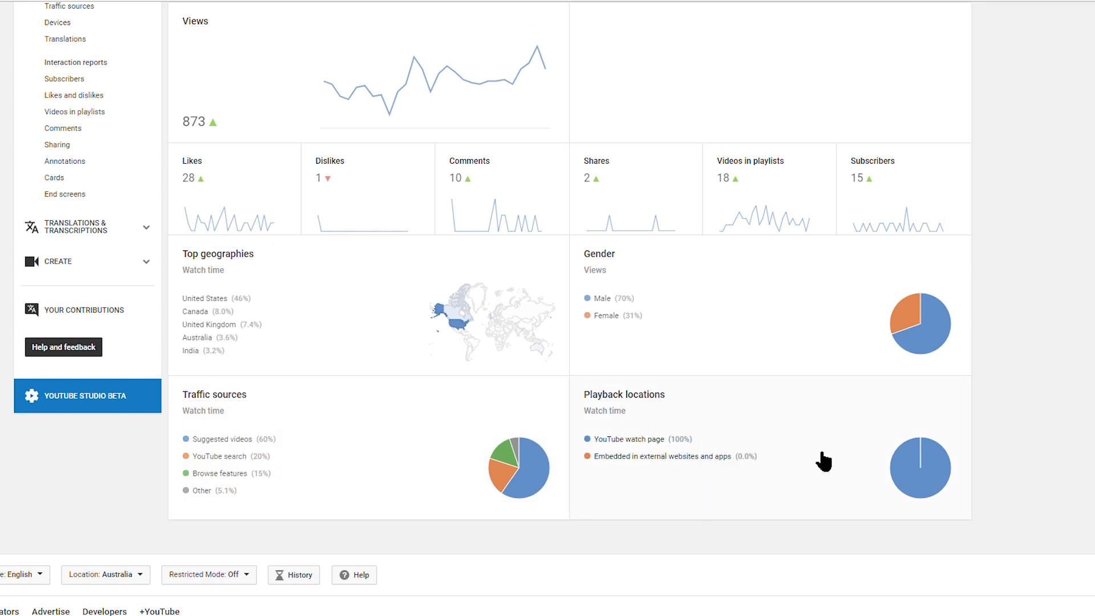
scroll(991, 439, up, 6)
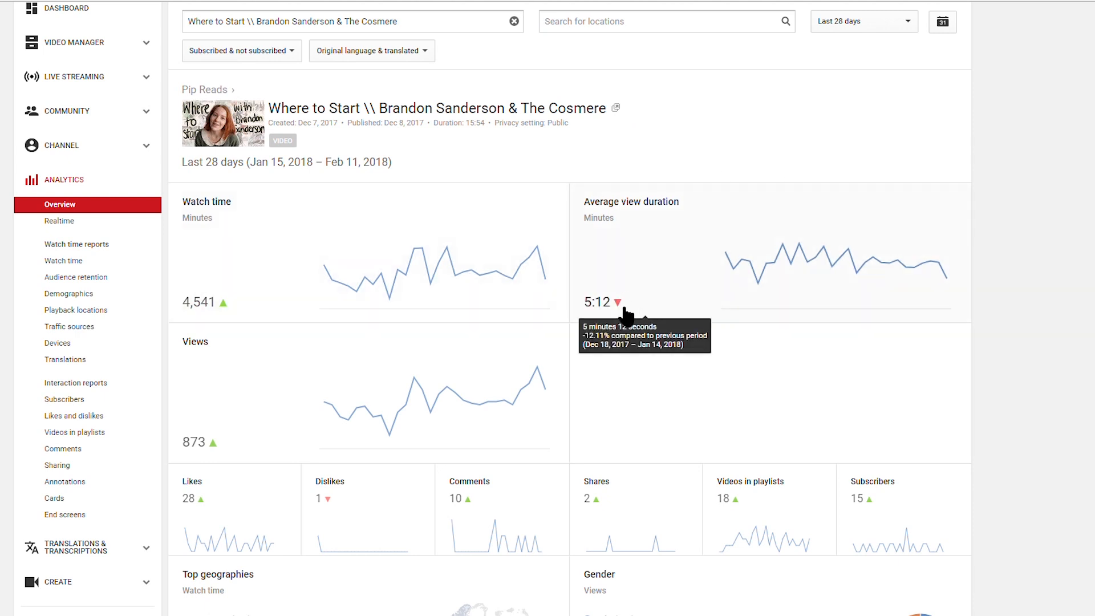
mouse_move(230, 313)
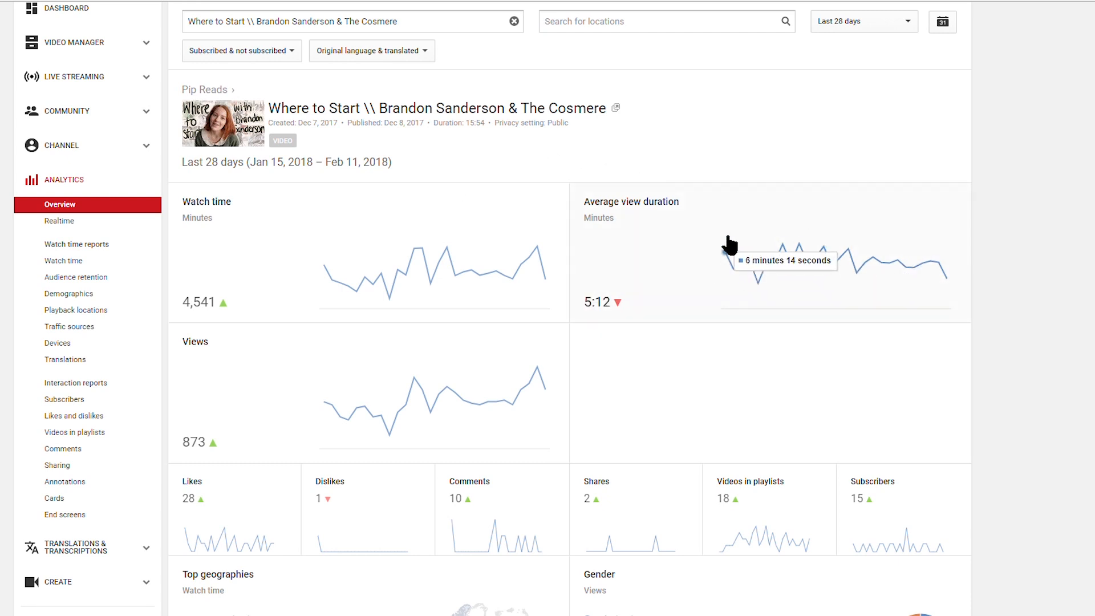
mouse_move(665, 230)
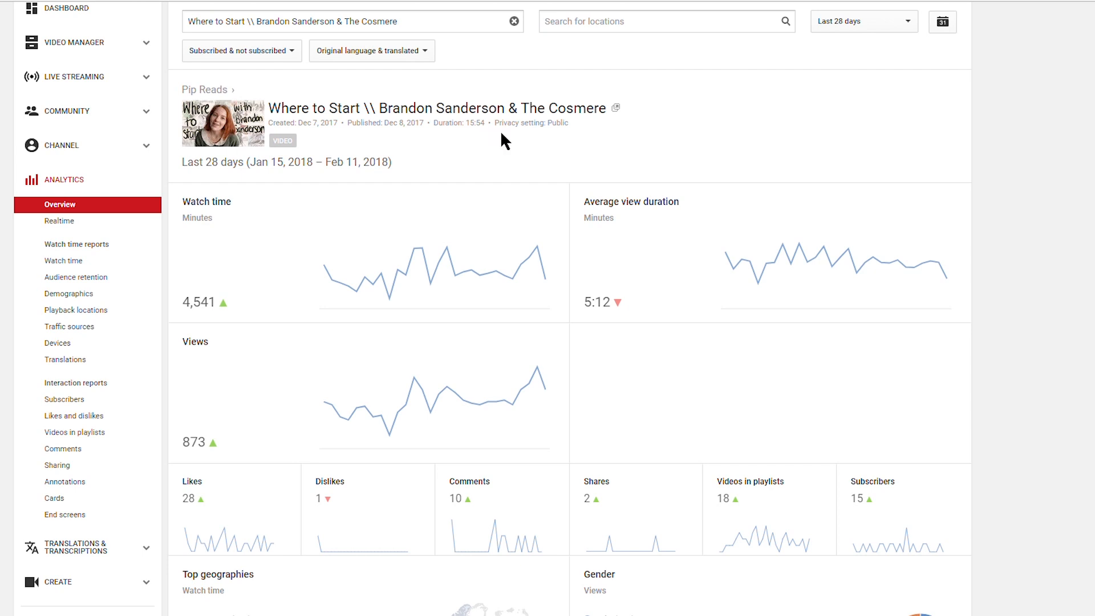
Open the video's audience retention report from its average view duration metric and bring the absolute retention graph into view.
mouse_move(667, 271)
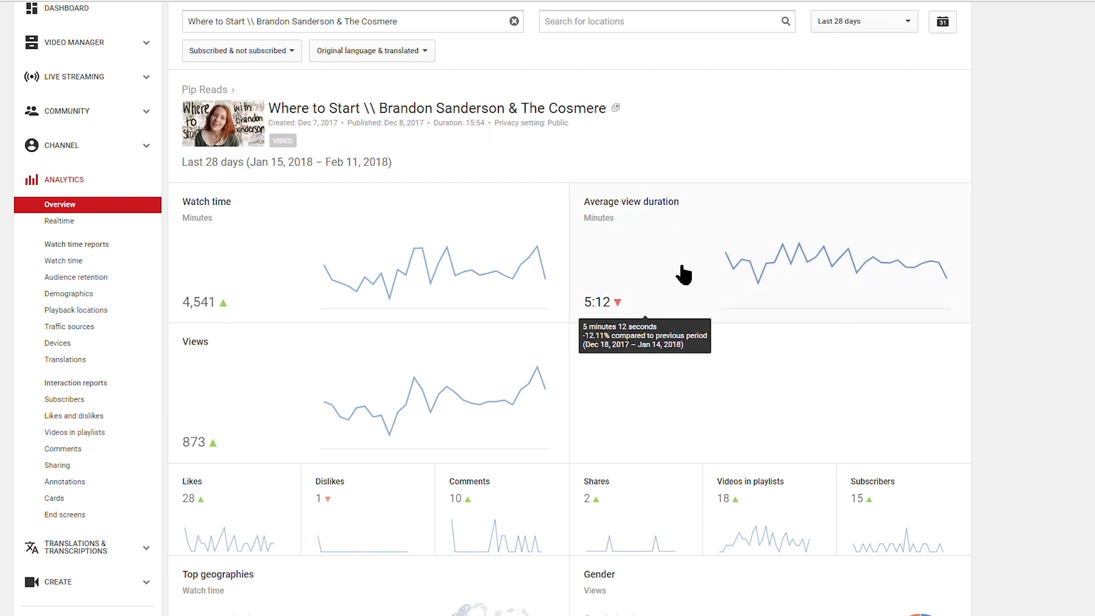
click(690, 208)
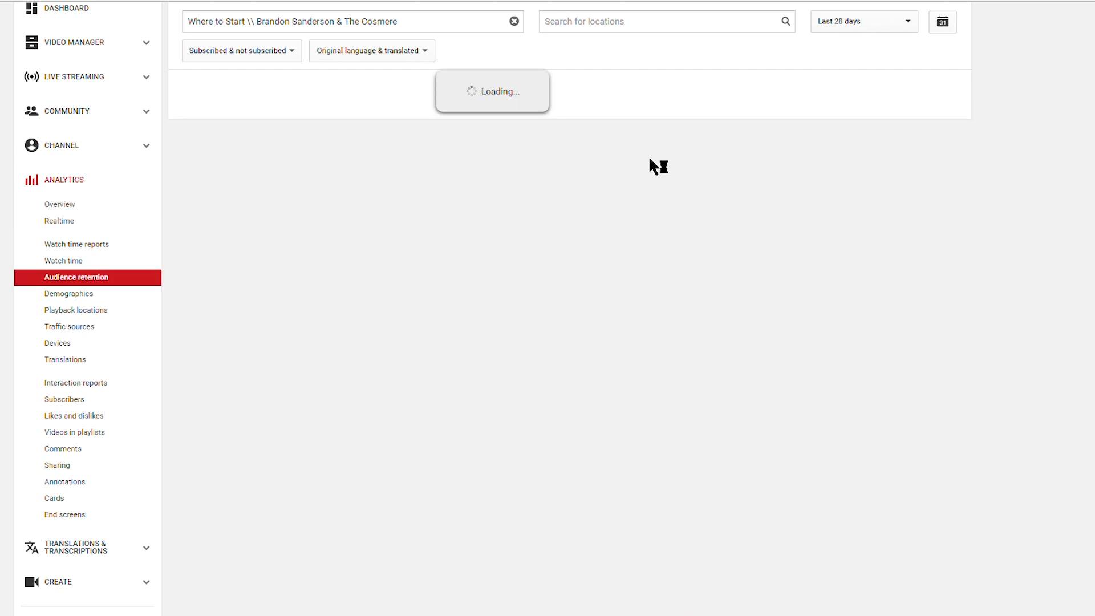
scroll(528, 146, down, 3)
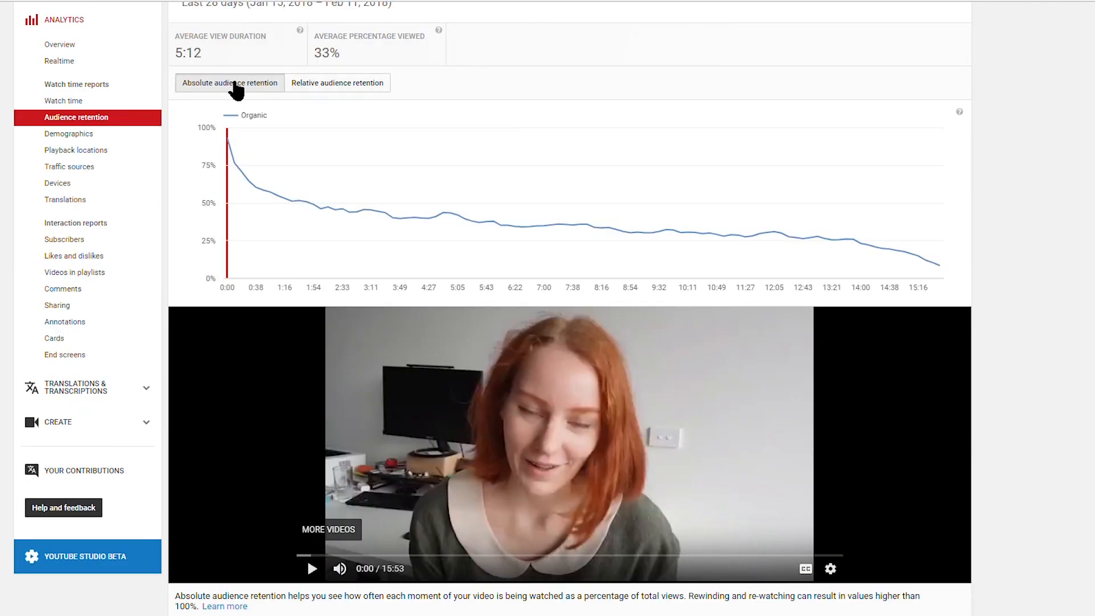
Examine the absolute audience retention curve and preview the video frames at 0:09 and 1:25 from the graph.
mouse_move(940, 273)
click(233, 164)
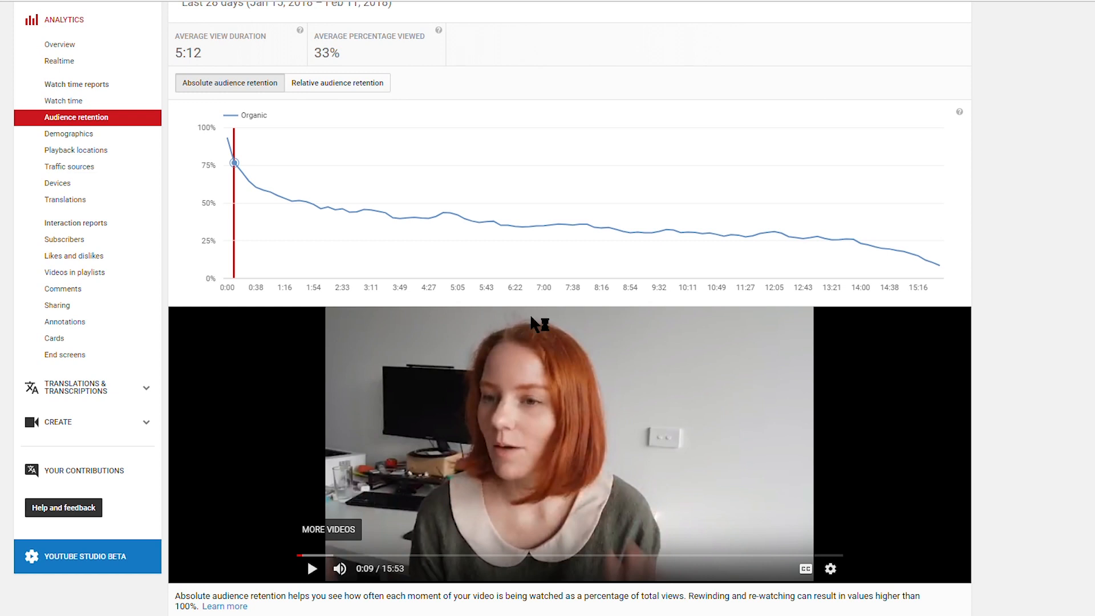
mouse_move(287, 206)
click(292, 204)
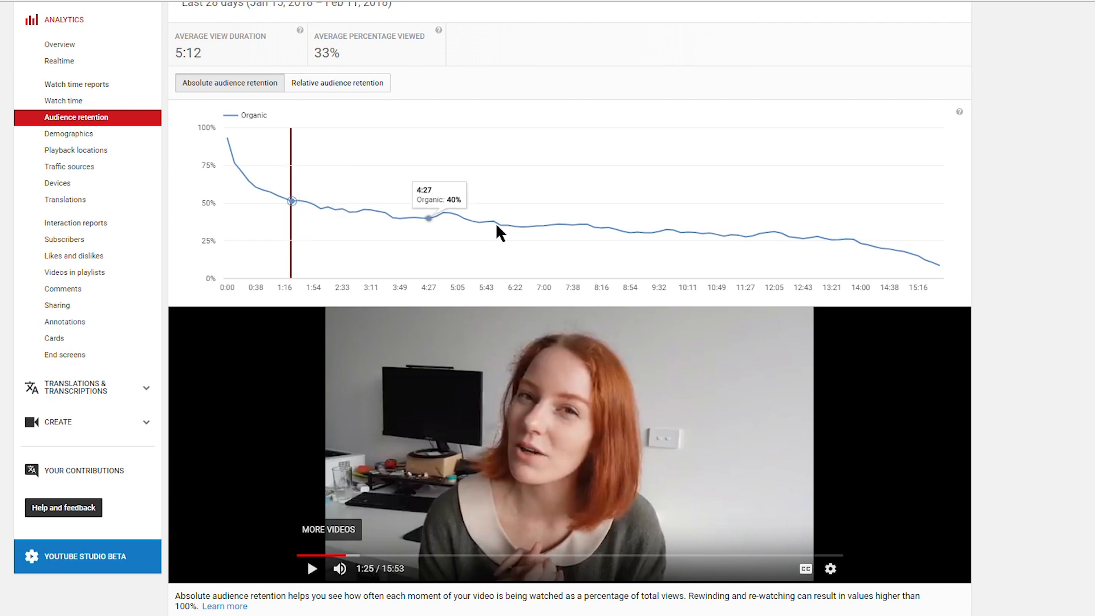
mouse_move(308, 209)
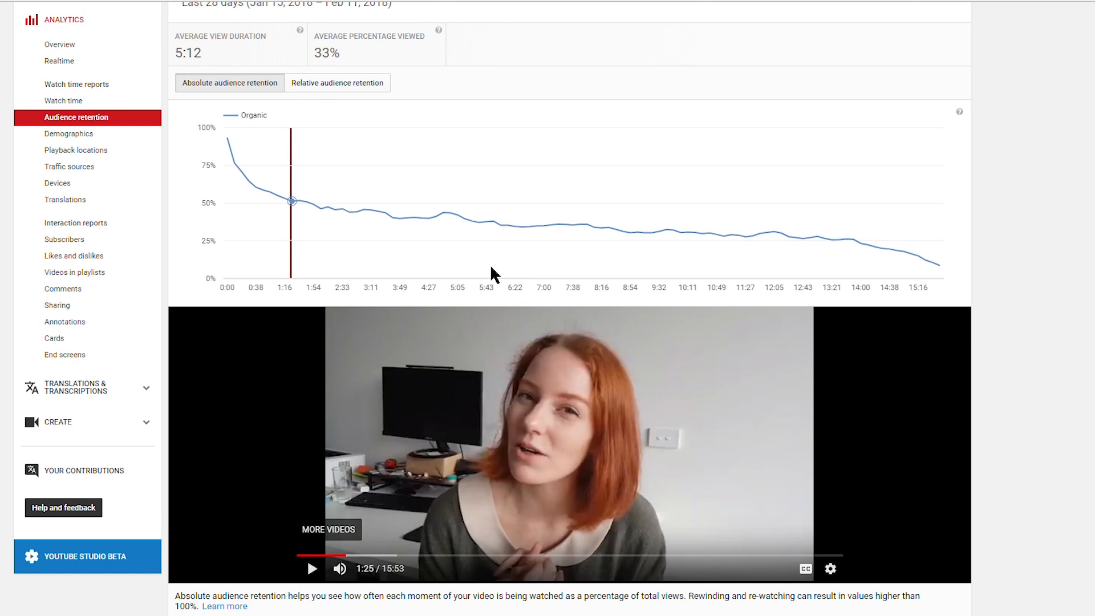
Rewind the video preview towards the beginning and play it, pausing at 0:21 and again at 0:42.
drag(319, 555, 297, 555)
click(312, 573)
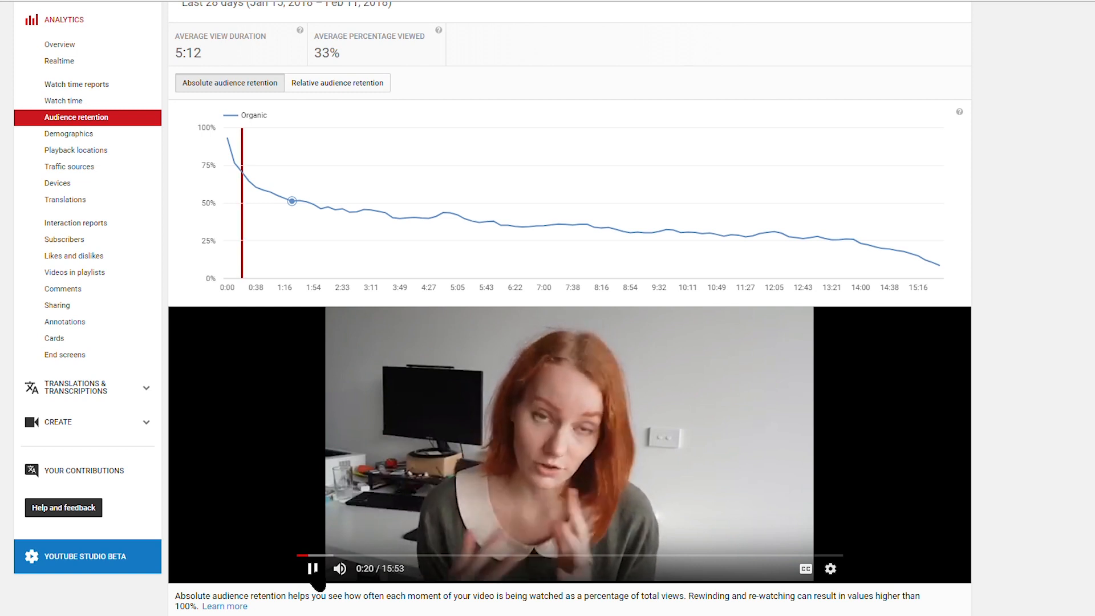
click(313, 570)
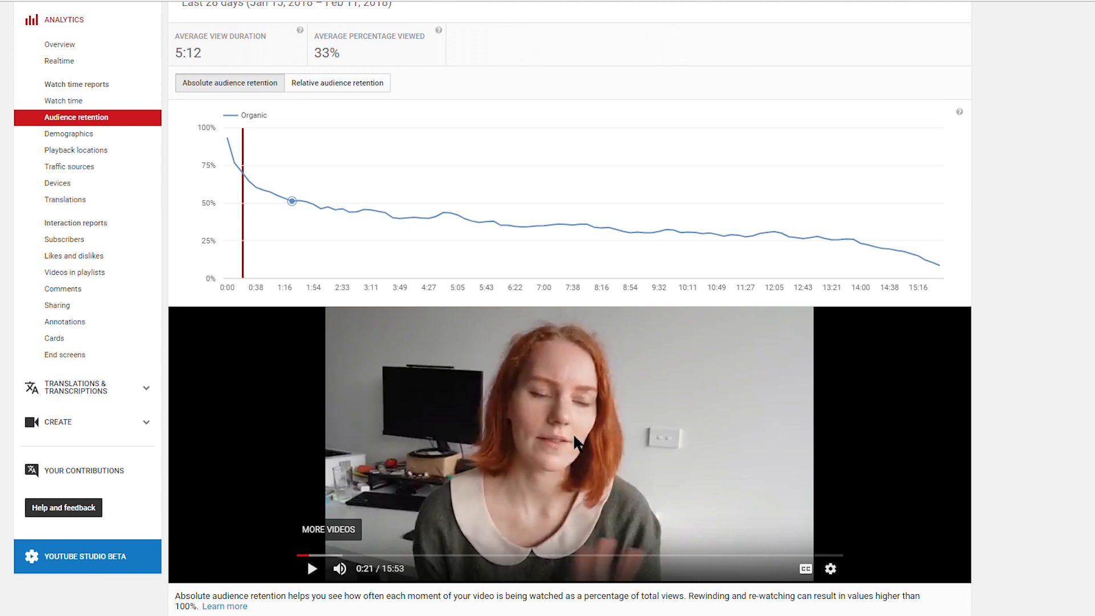
click(312, 569)
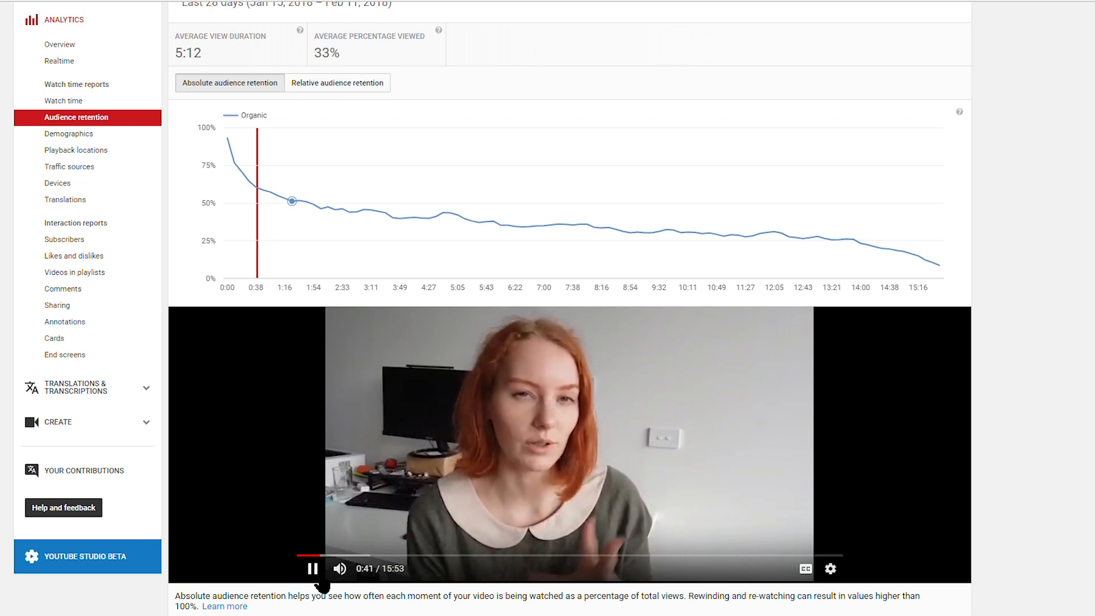
click(312, 569)
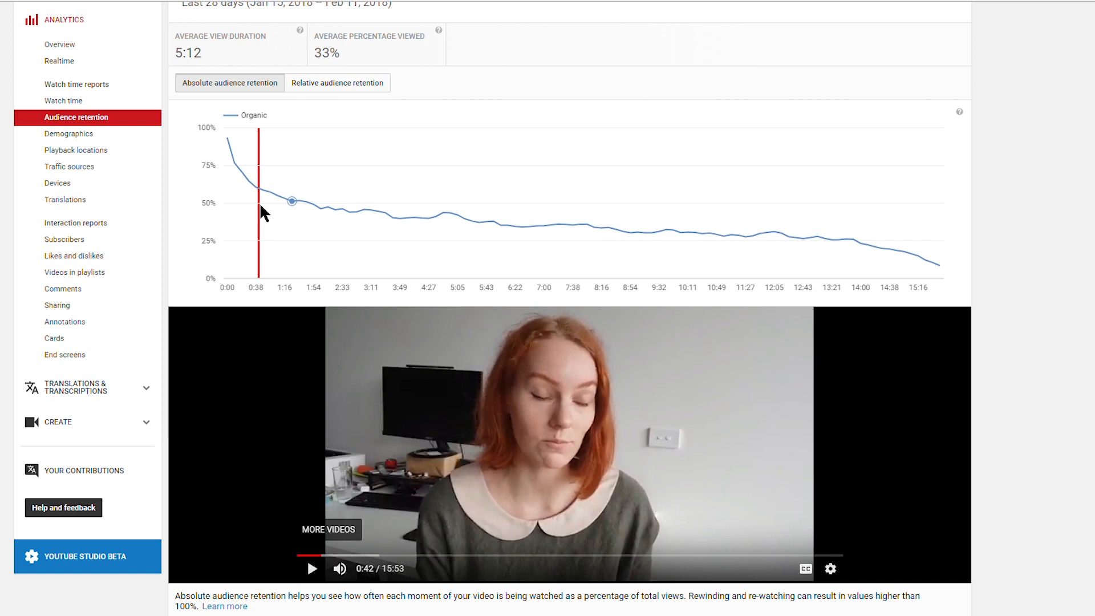
Continue playing the preview, pause it at 1:33, and compare that moment with the retention curve.
mouse_move(262, 197)
click(448, 398)
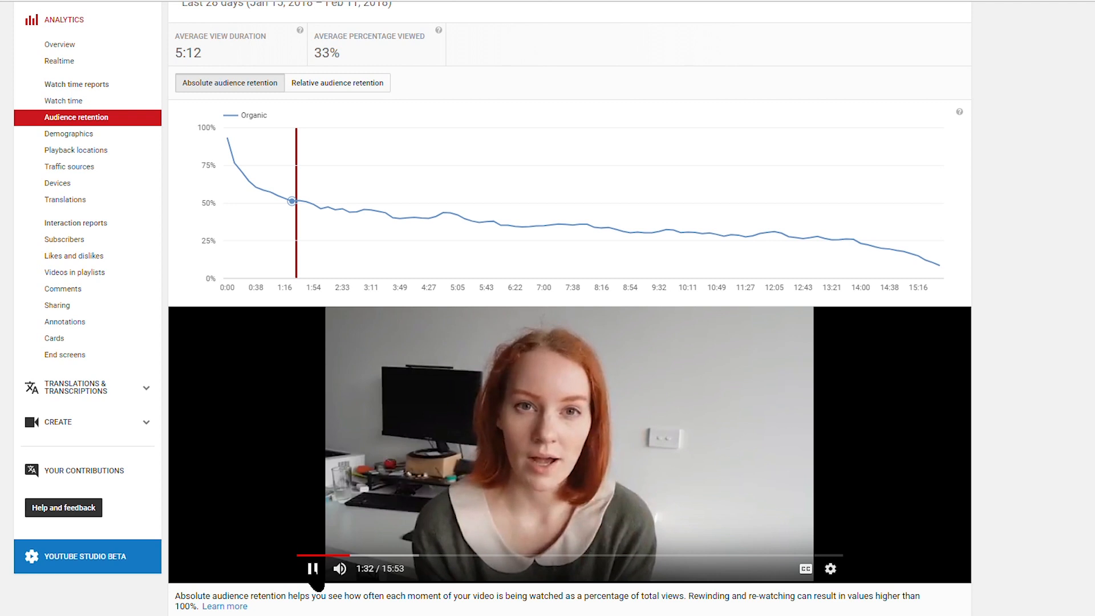
click(314, 568)
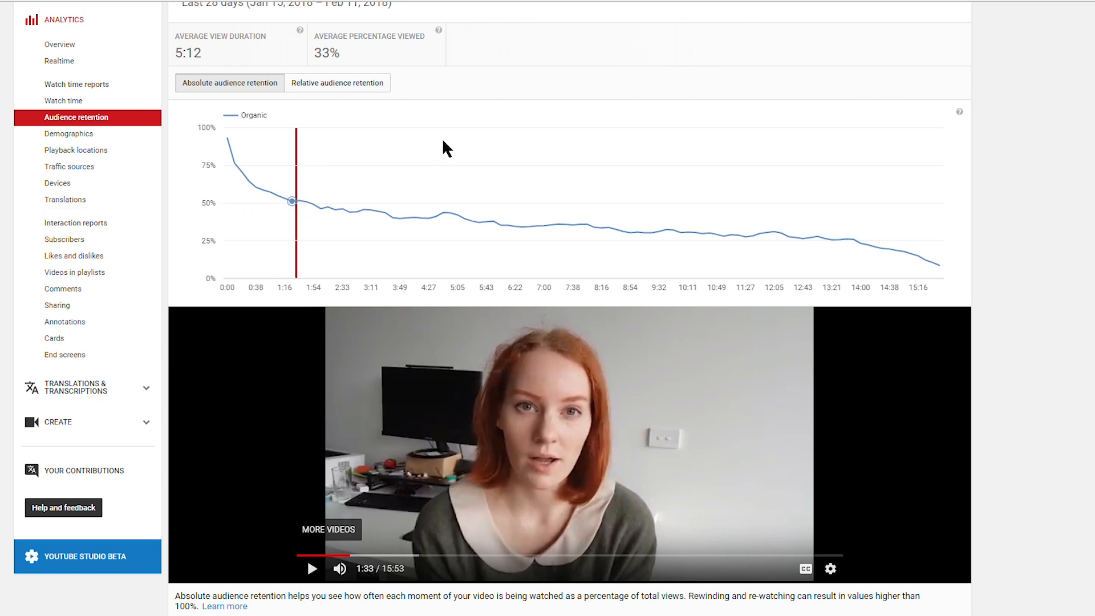
mouse_move(313, 213)
Return to the video's analytics overview and open its traffic sources report.
scroll(641, 171, up, 3)
scroll(627, 154, up, 2)
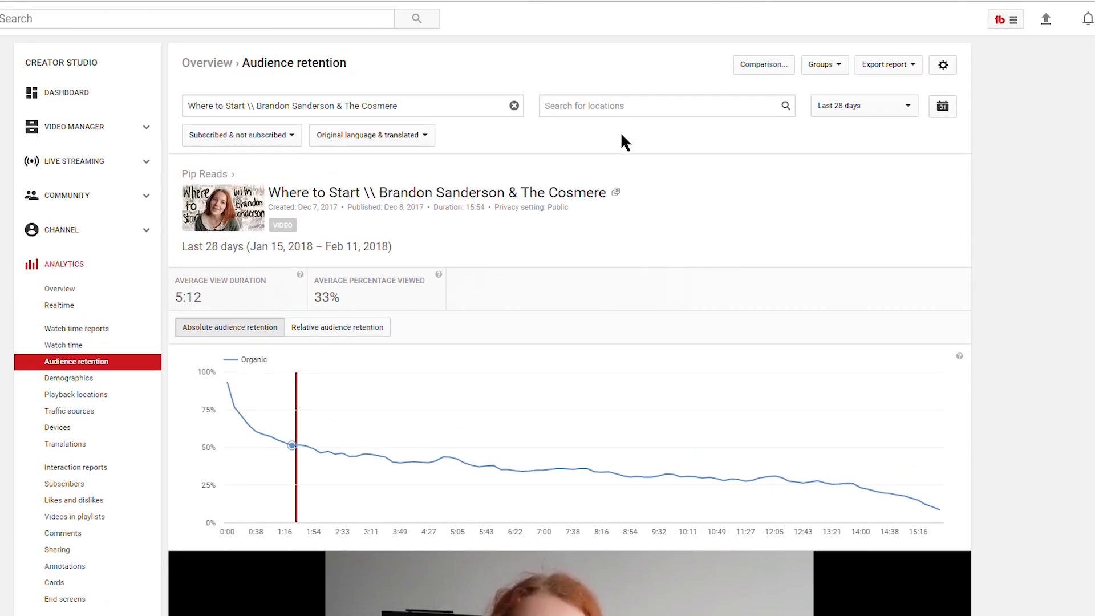
click(231, 65)
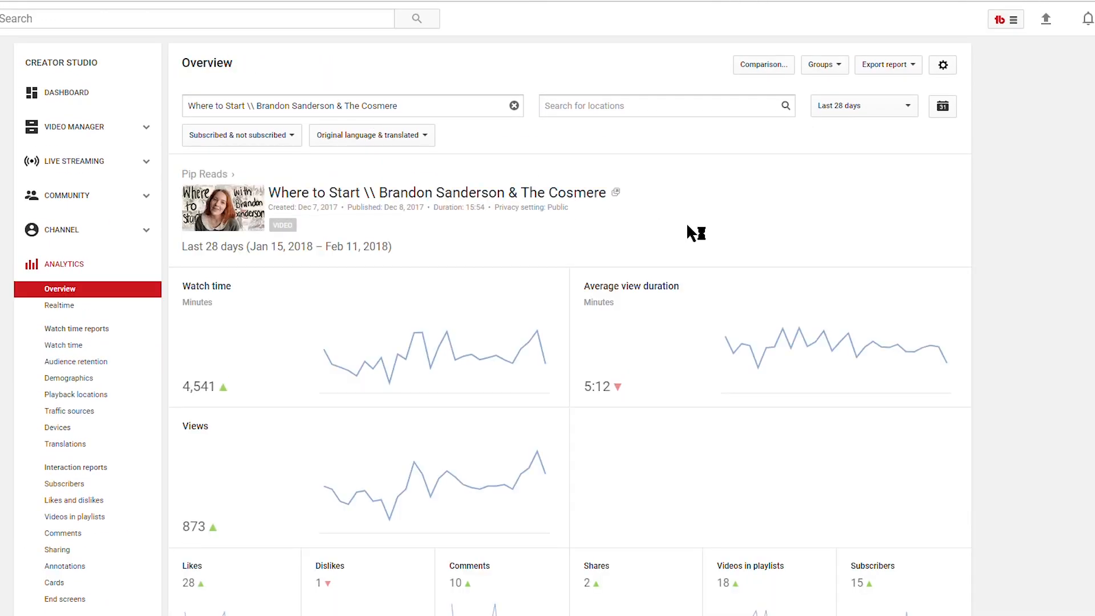
scroll(1001, 262, down, 5)
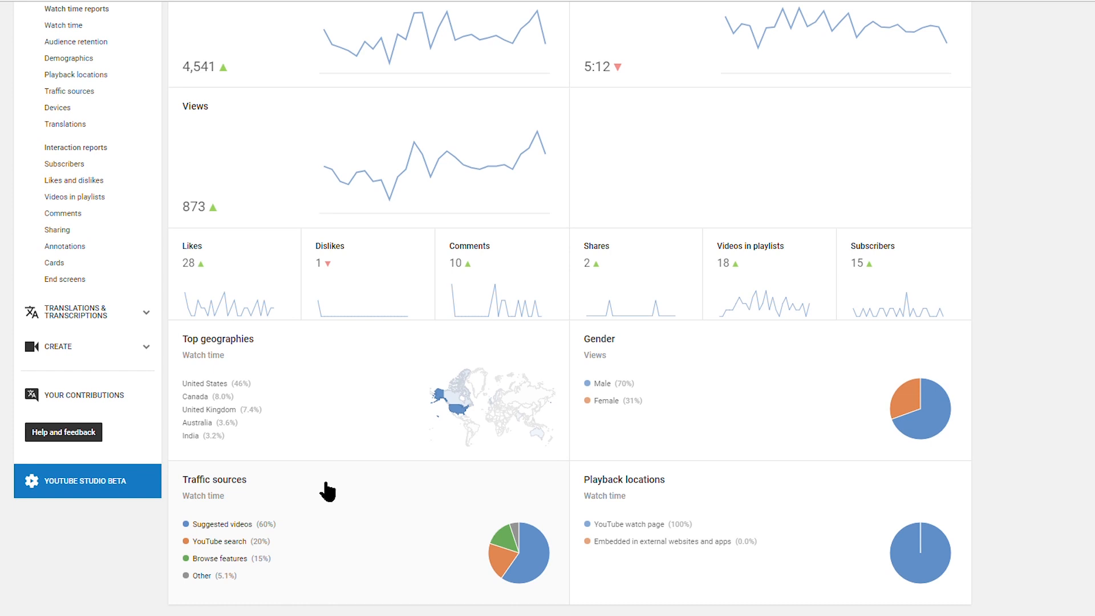
click(243, 495)
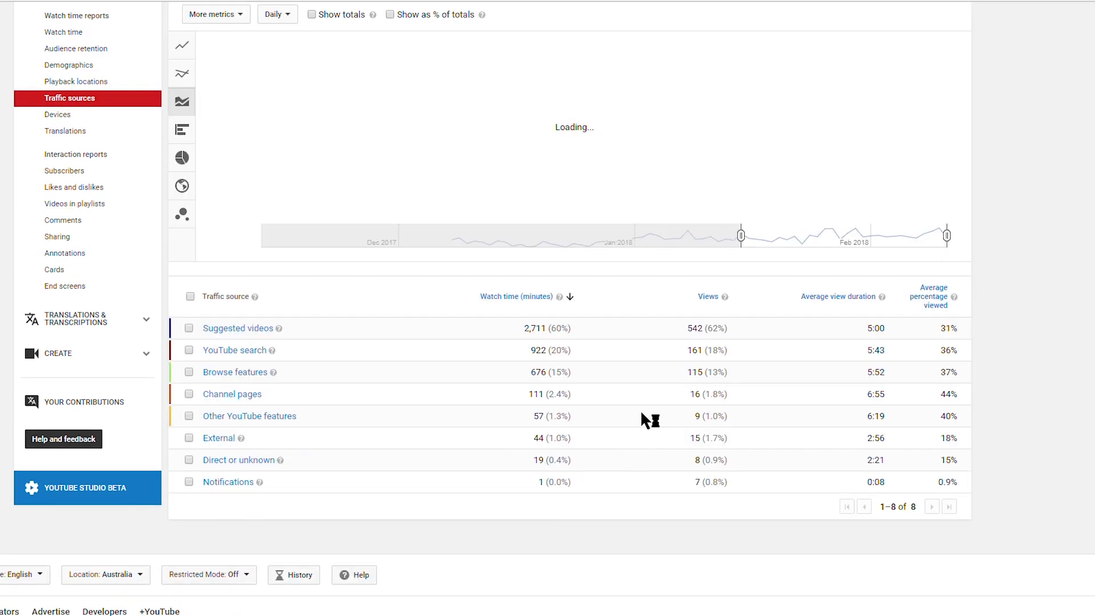
Examine the traffic sources chart and the table of watch time, views and average view duration per source.
scroll(663, 402, up, 3)
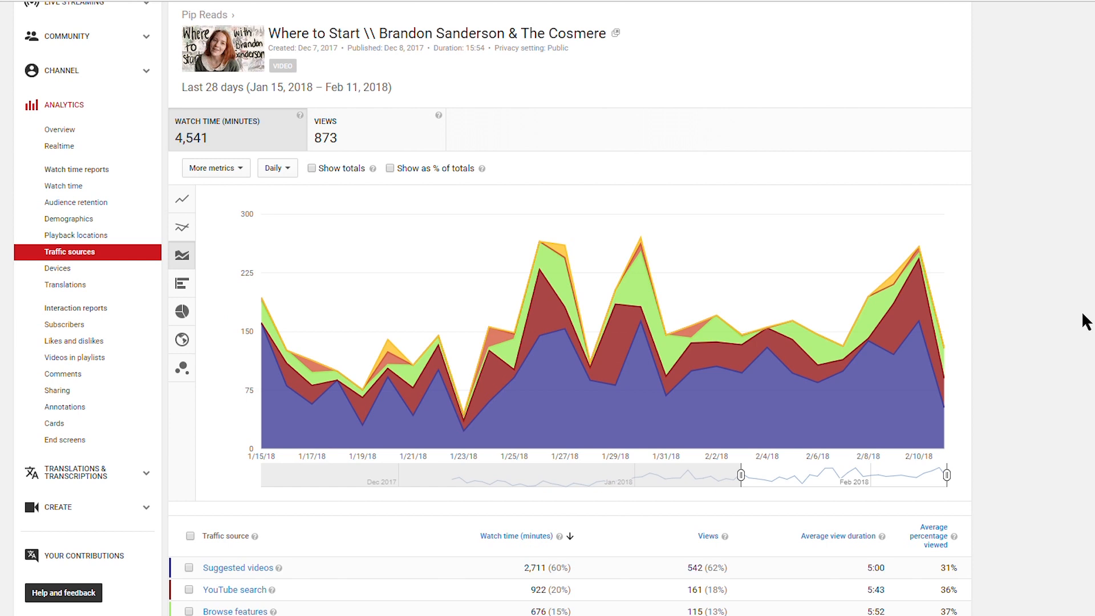
scroll(1018, 275, down, 3)
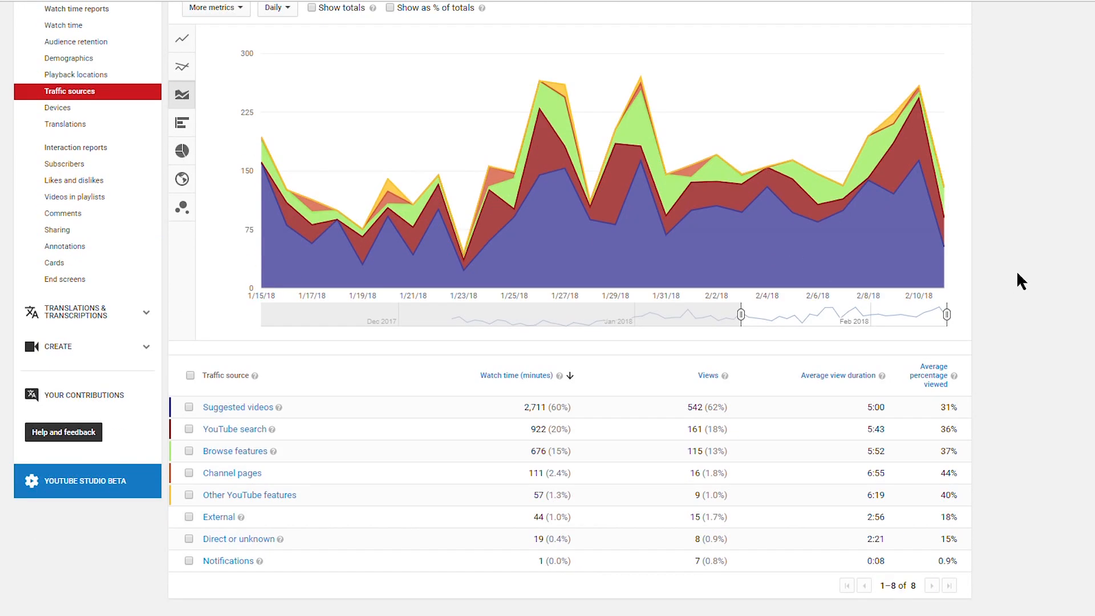
scroll(1011, 244, down, 2)
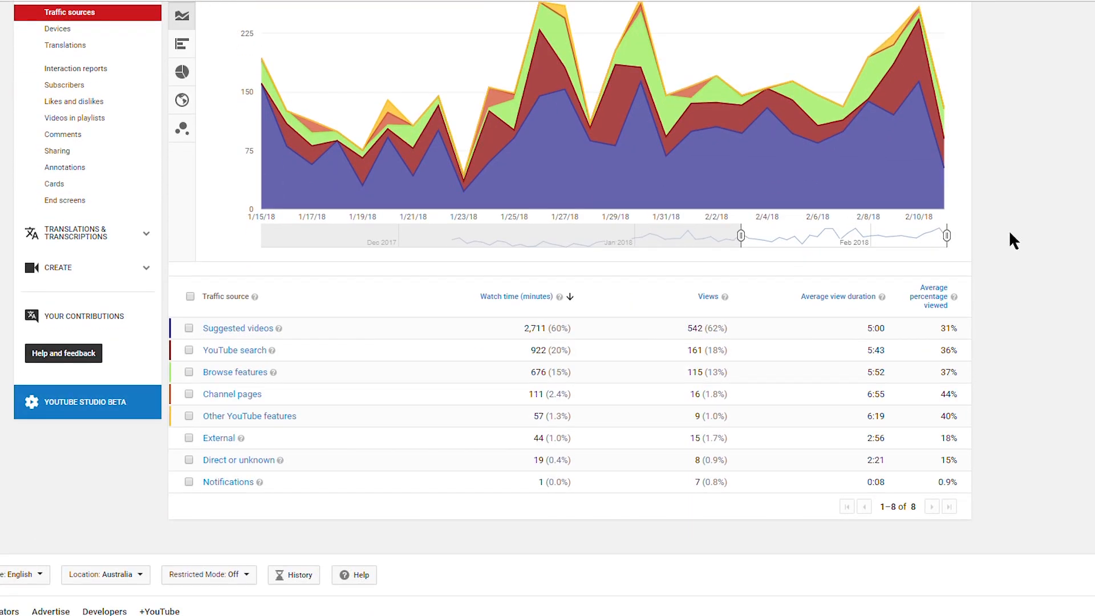
scroll(1010, 232, up, 3)
scroll(1013, 240, down, 3)
Open the Suggested videos traffic source and examine the list of videos that lead viewers to this one.
scroll(361, 68, up, 7)
scroll(367, 237, down, 6)
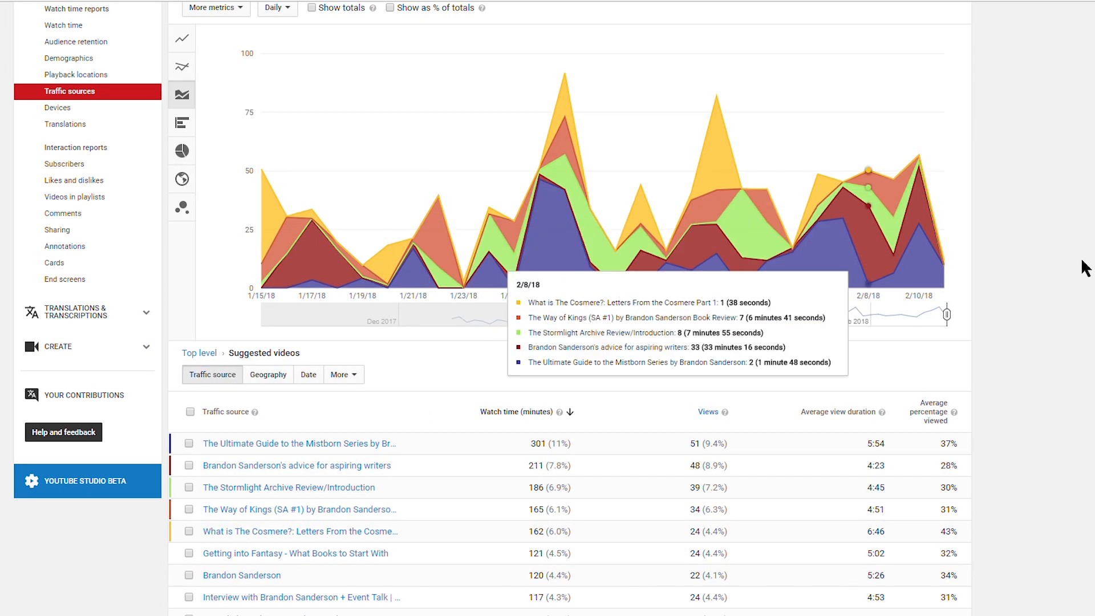
scroll(1089, 293, down, 3)
scroll(1089, 293, down, 3)
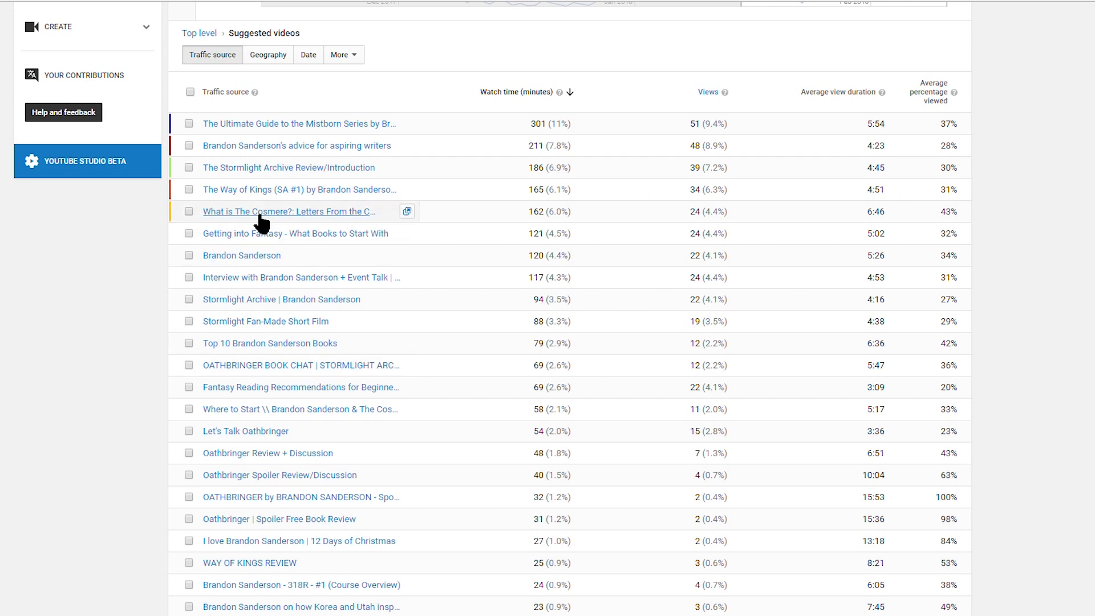
mouse_move(259, 215)
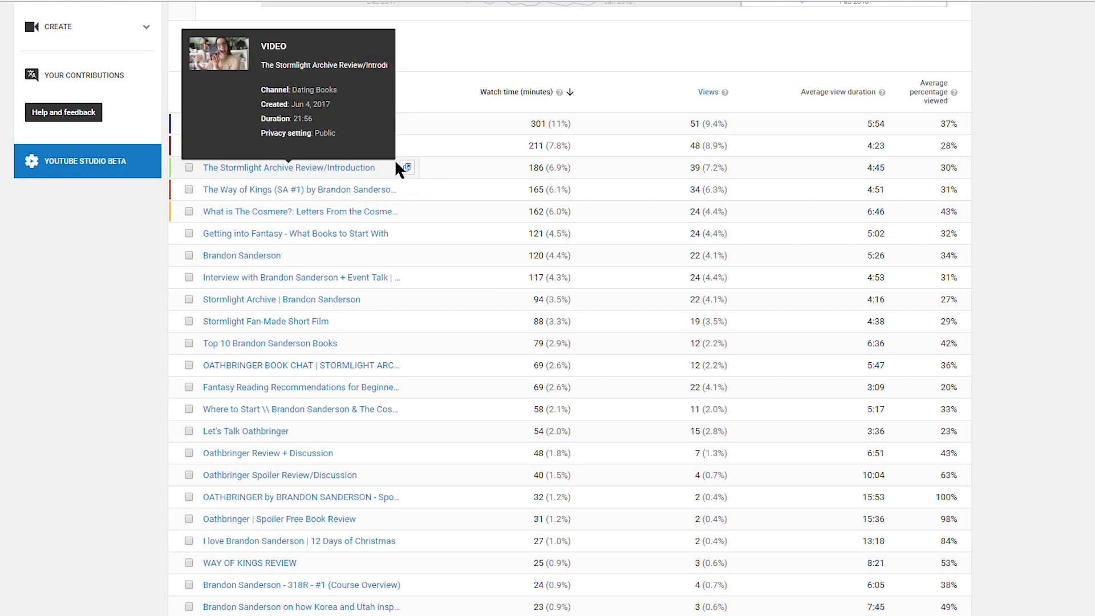
Examine the suggested videos with the most watch time, including the Mistborn series guide, Stormlight Archive review and short film entries.
mouse_move(371, 149)
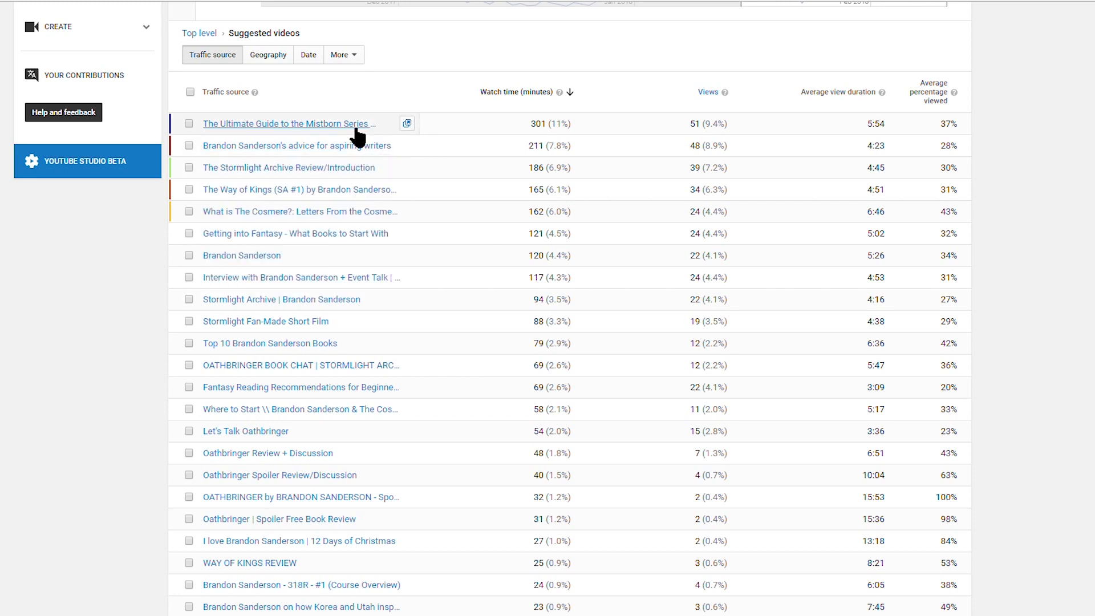
mouse_move(356, 130)
mouse_move(291, 328)
mouse_move(289, 371)
Return to the video's traffic sources report and open the YouTube search source.
scroll(986, 246, up, 5)
scroll(984, 251, up, 6)
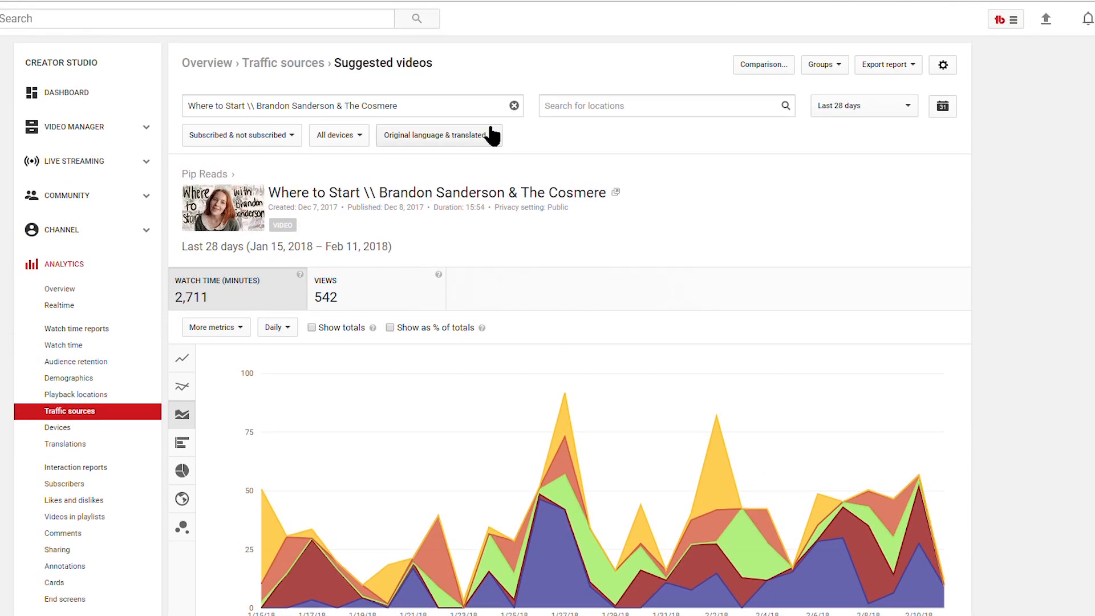
click(307, 67)
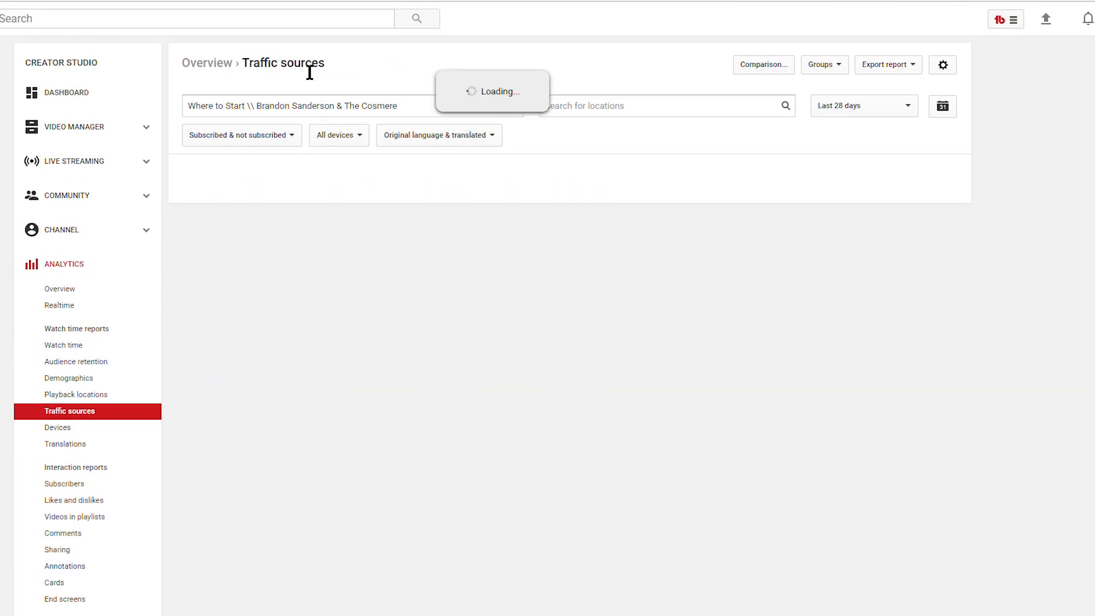
scroll(716, 198, down, 6)
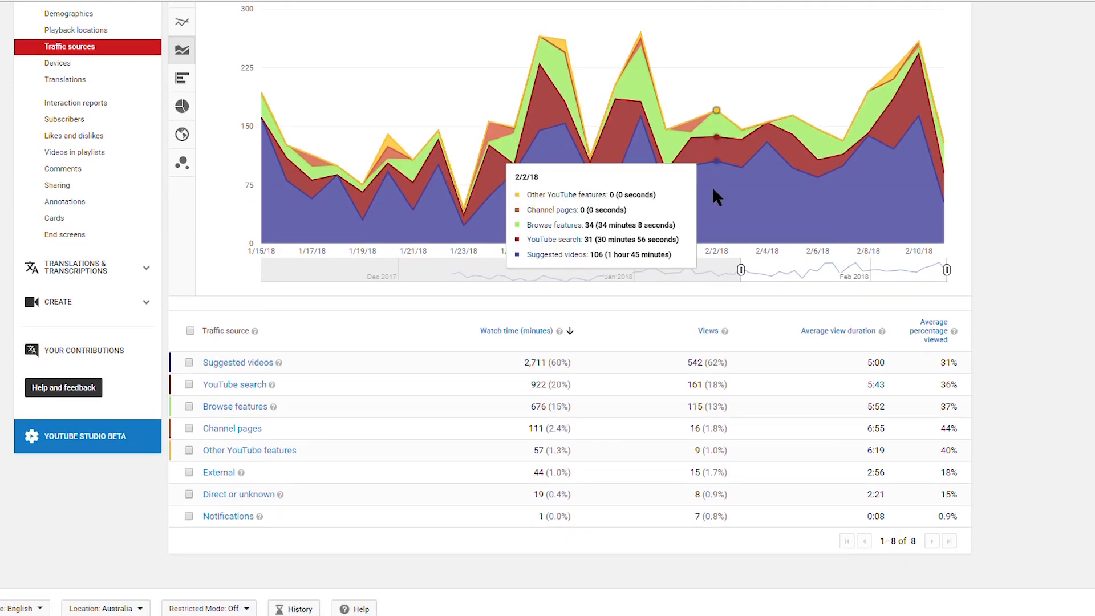
scroll(716, 198, down, 1)
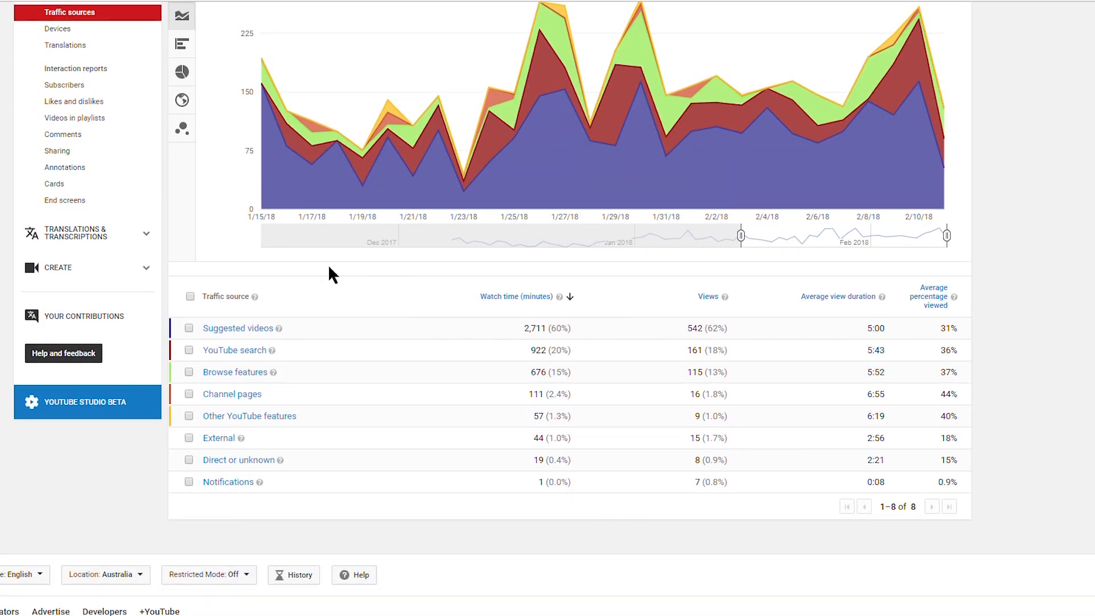
click(240, 350)
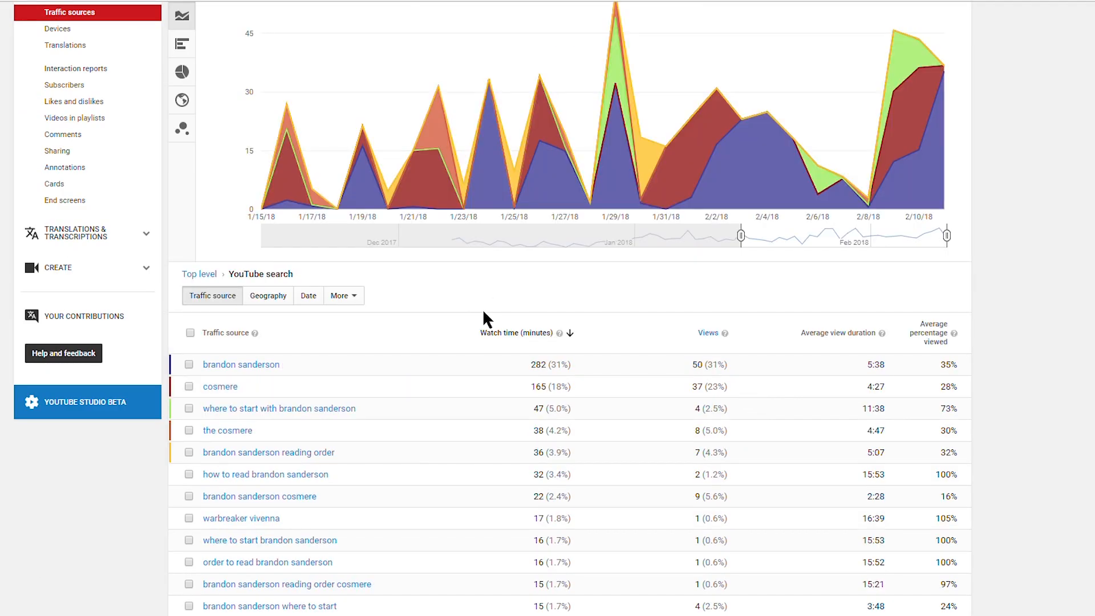
Examine the search terms bringing viewers to the video, with their watch time, views and average view duration.
scroll(480, 321, down, 3)
scroll(484, 308, up, 6)
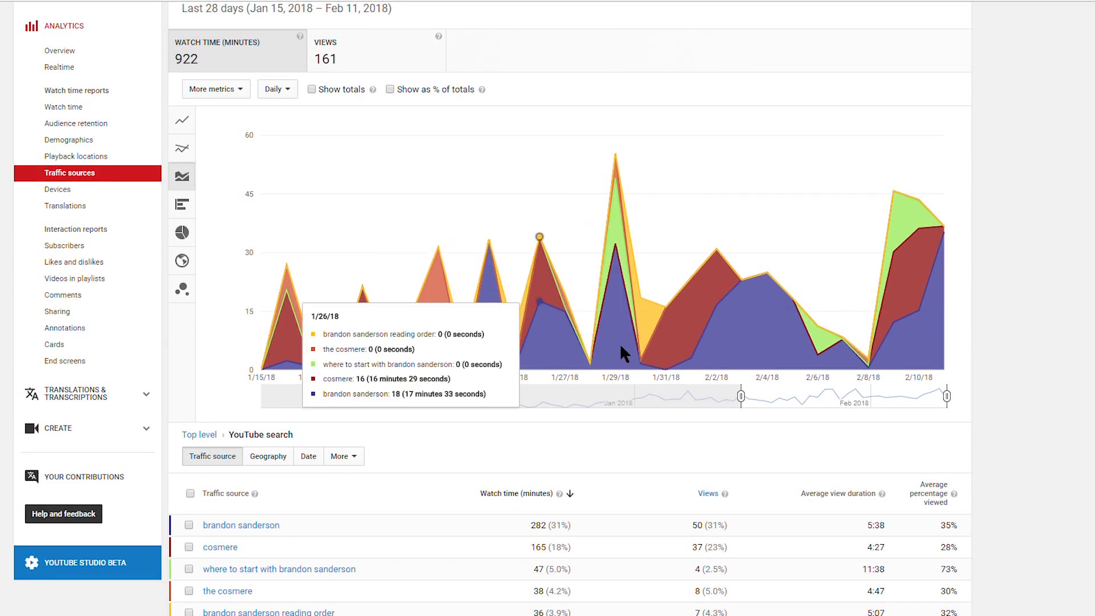
scroll(404, 421, down, 8)
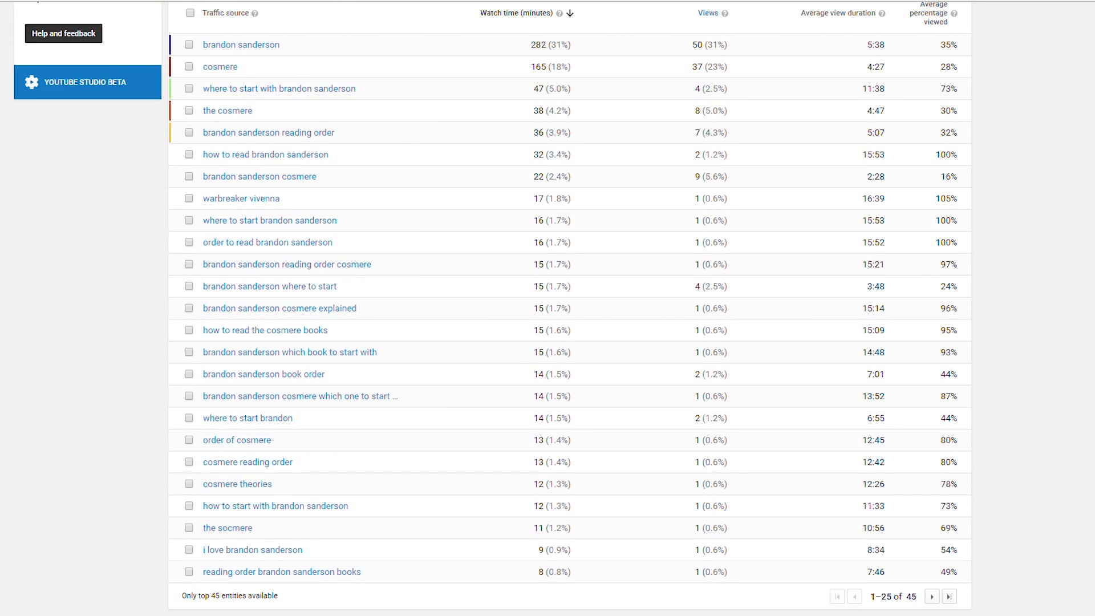
scroll(642, 189, up, 1)
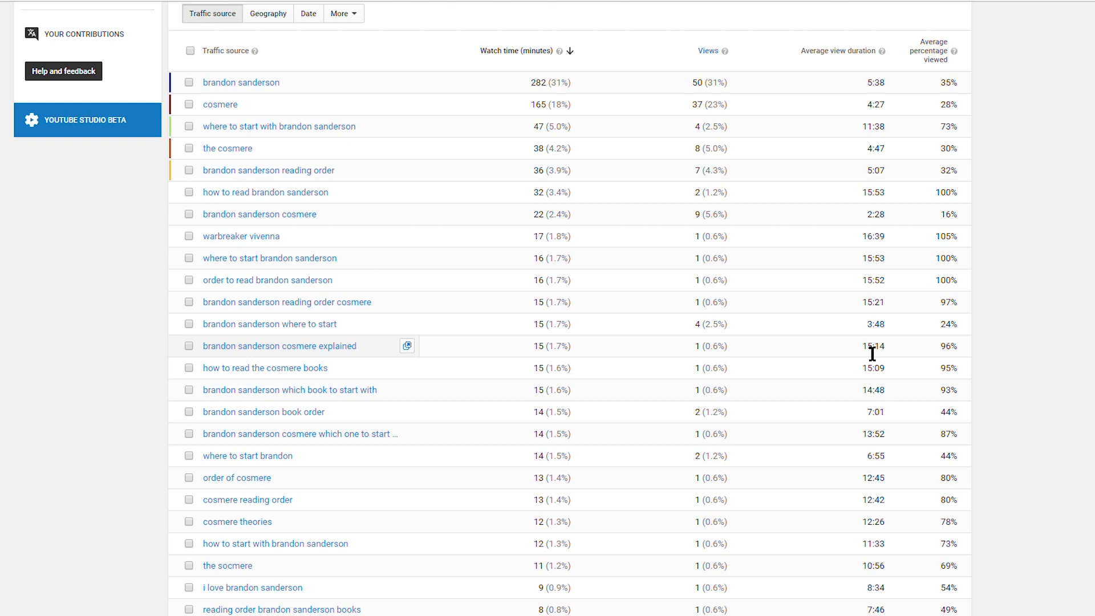
Go to the Video Manager's video list and open "Where to Start \\ Brandon Sanderson & The Cosmere" for editing.
scroll(78, 271, up, 10)
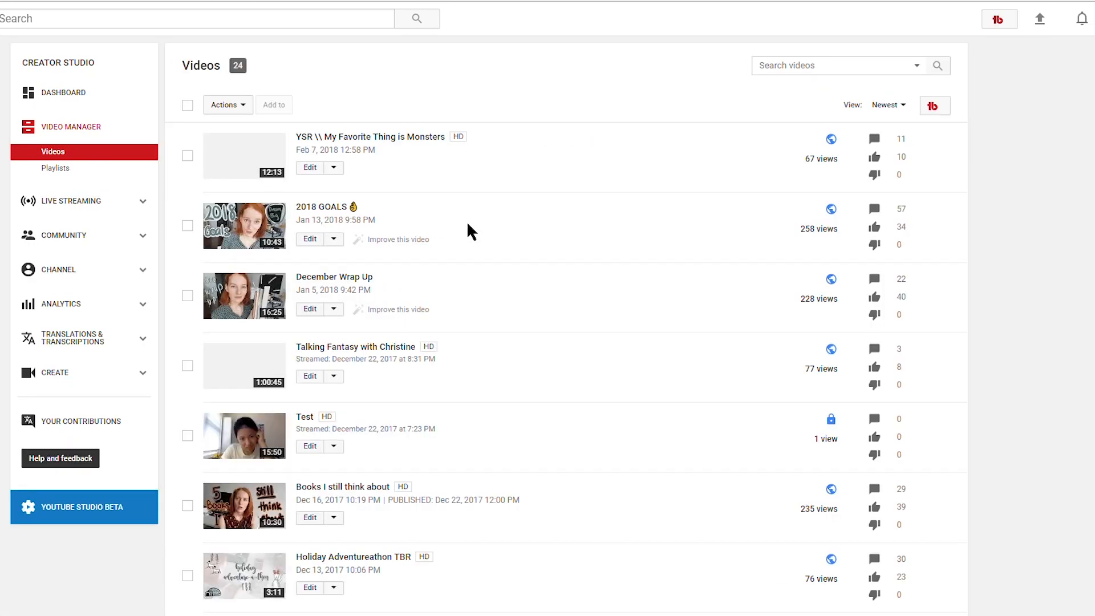
scroll(468, 228, down, 3)
scroll(466, 228, down, 3)
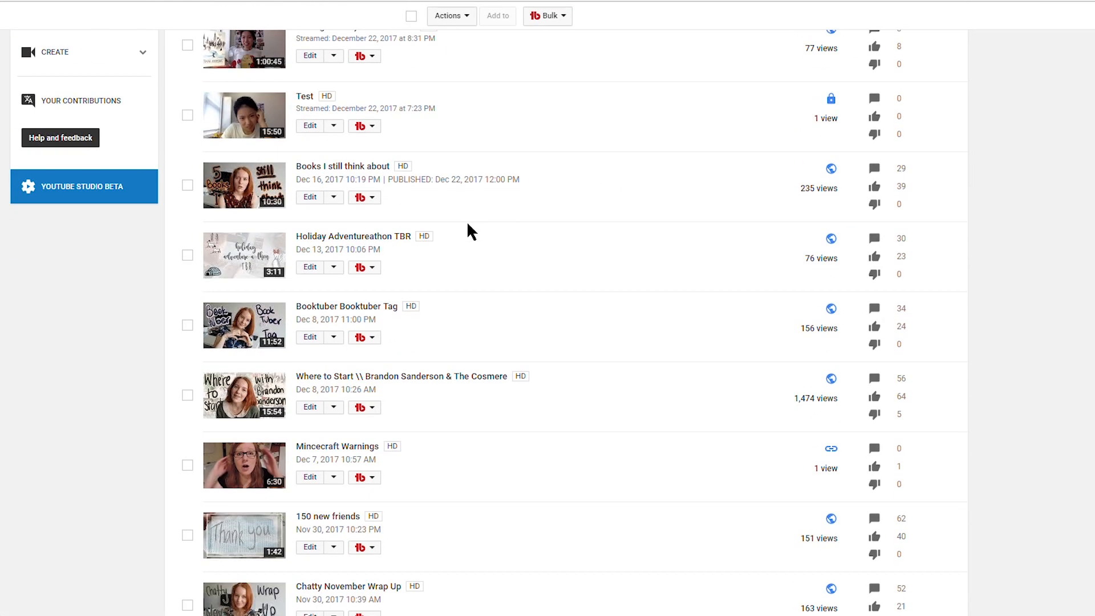
click(458, 377)
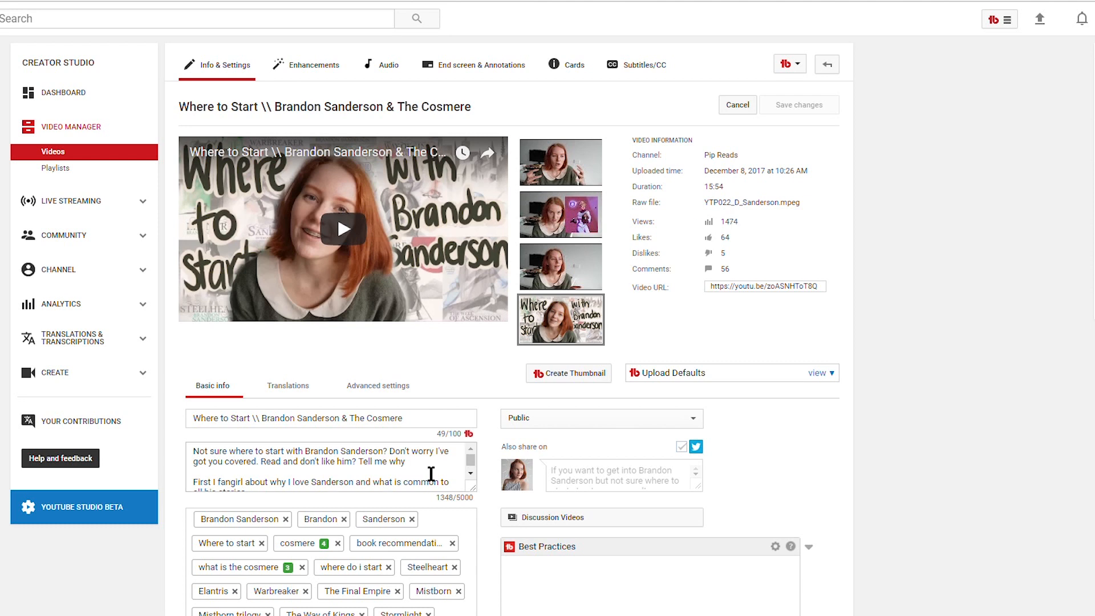
Review the video's thumbnail, title, description and existing tags on its info and settings page.
scroll(491, 453, down, 5)
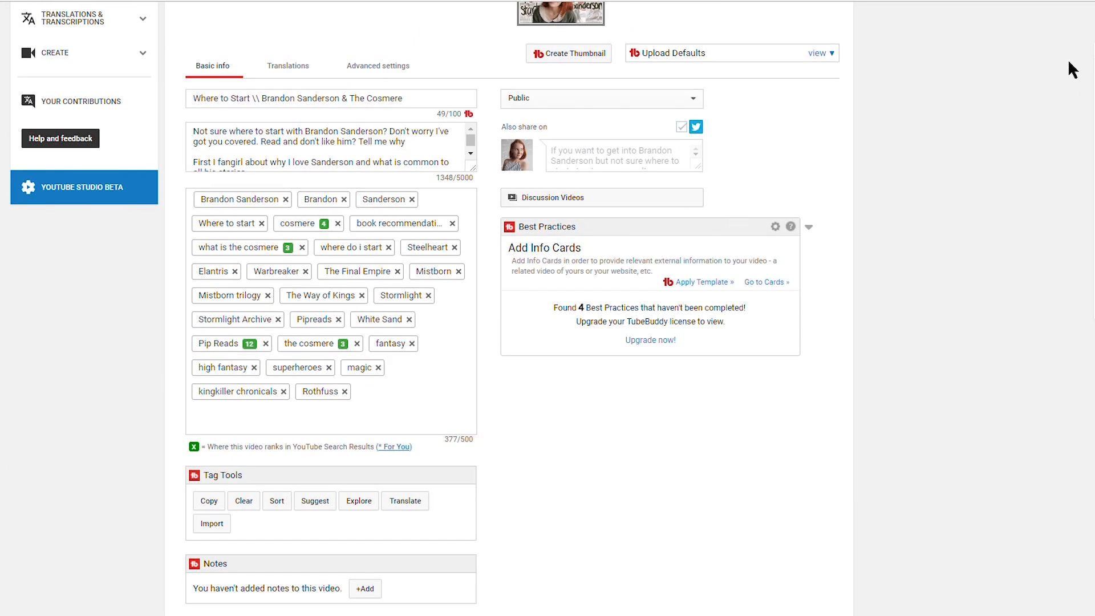
scroll(1068, 62, up, 5)
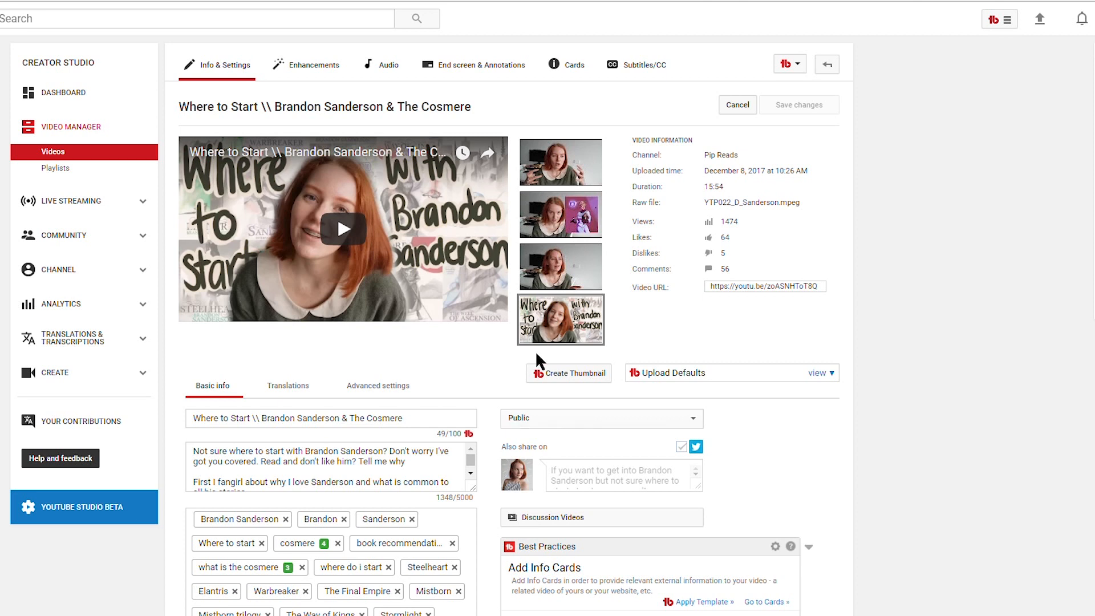
scroll(495, 566, down, 8)
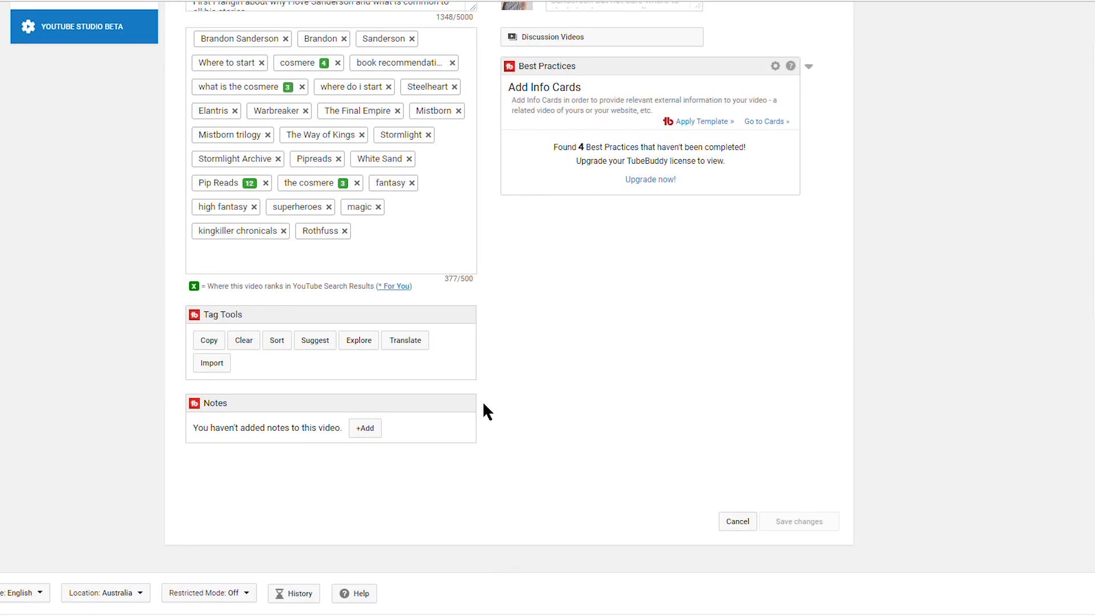
Add the tags "how to read" and "reading order" to the video.
scroll(491, 382, up, 3)
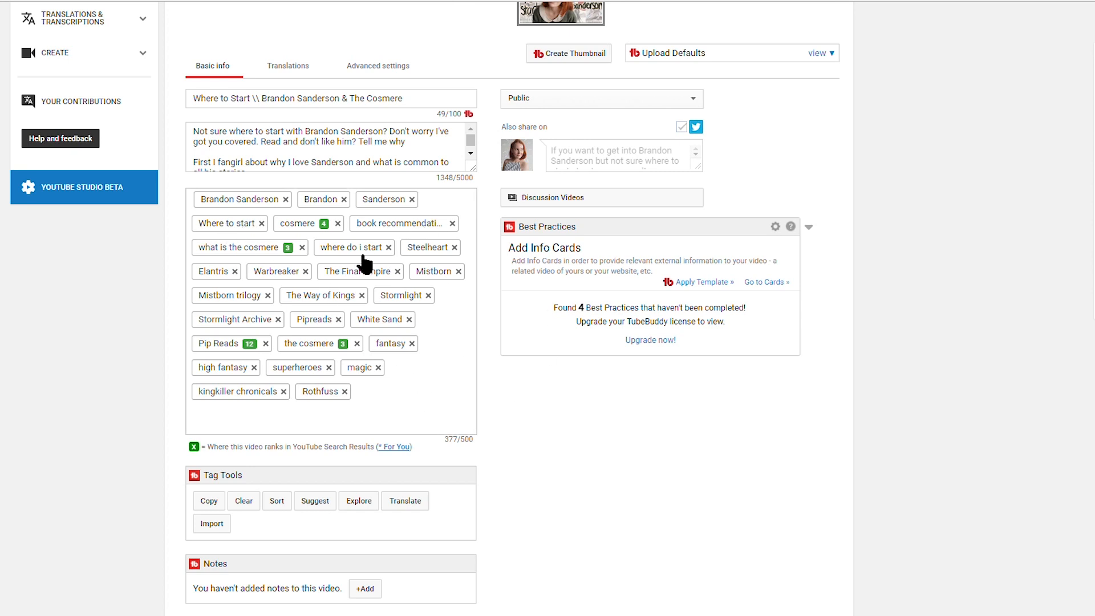
click(408, 399)
text(how to read)
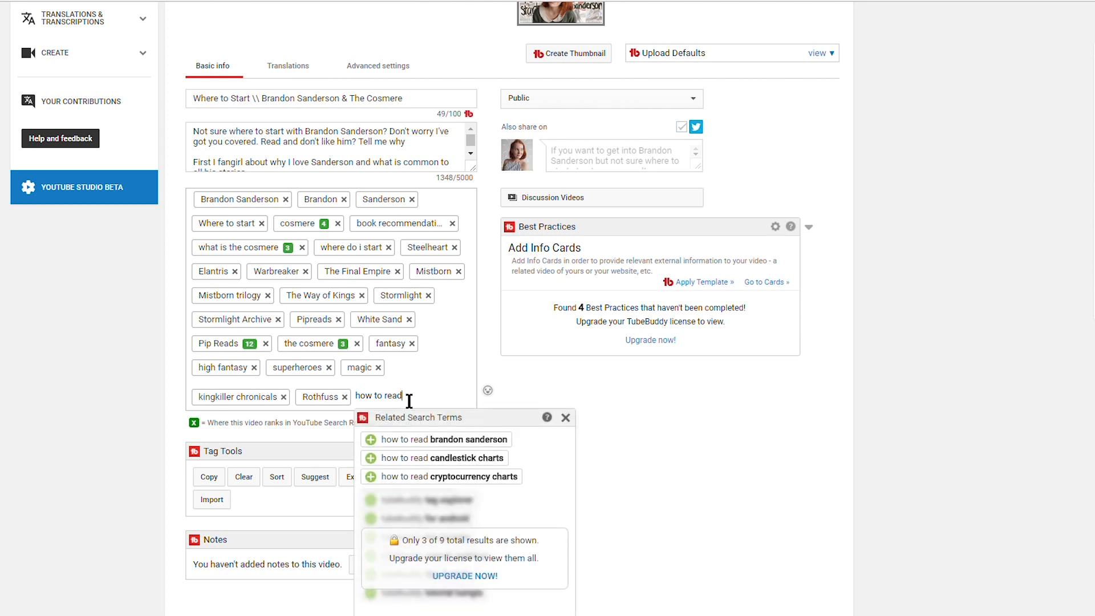
key(Return)
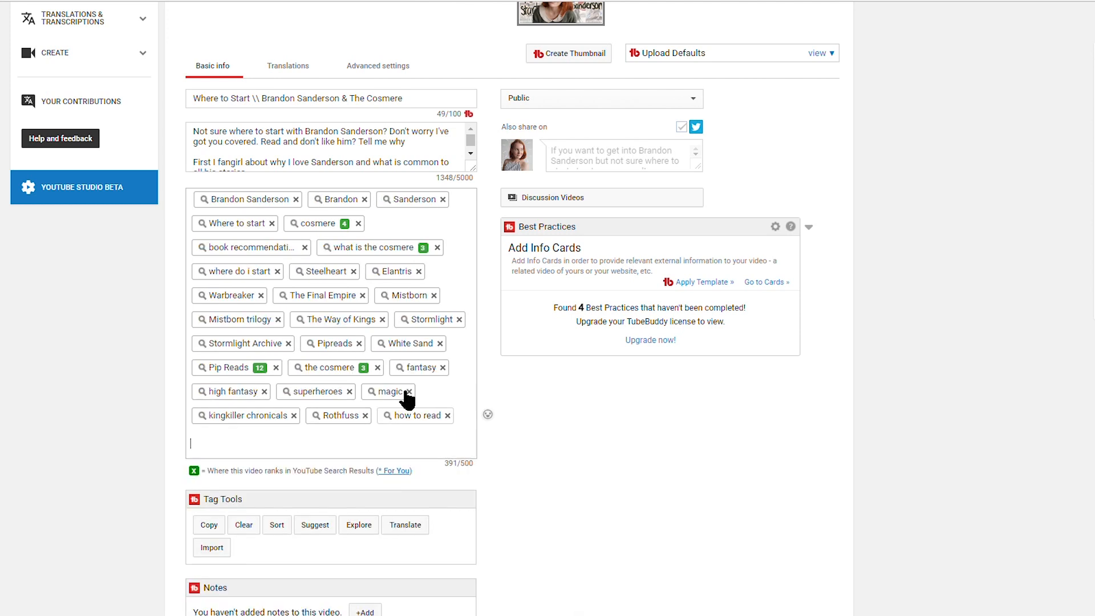
text(reading order)
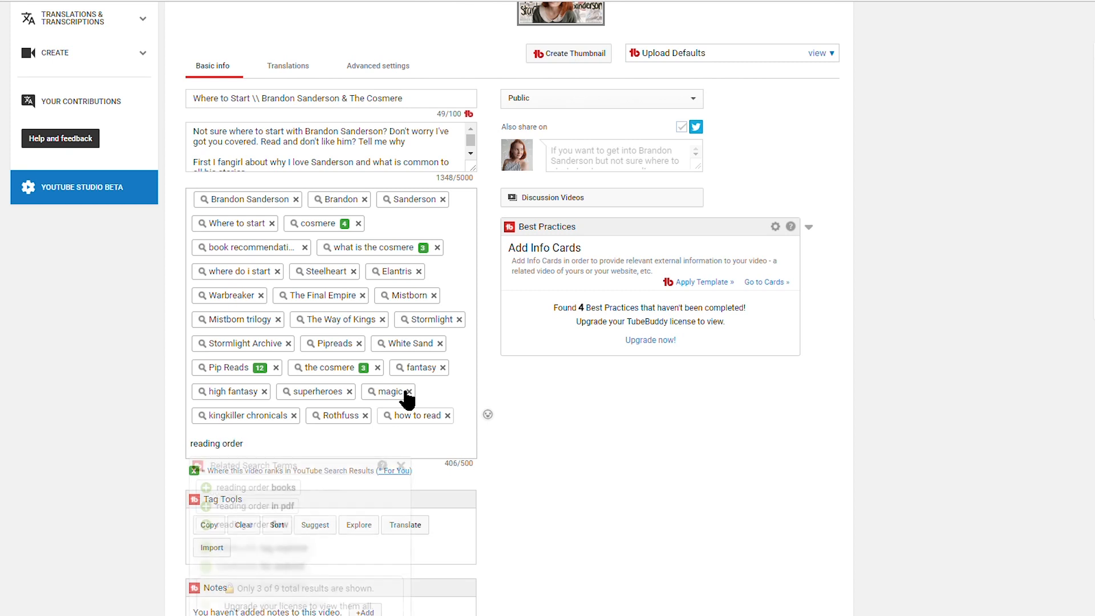
key(Return)
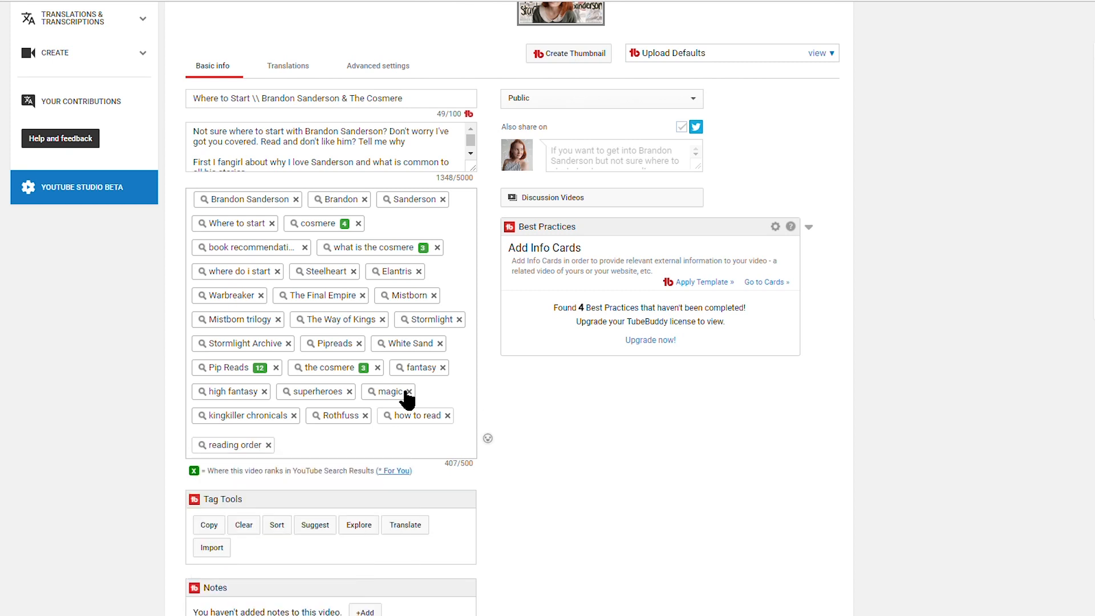
Add the tags "how to read Brandon Sanderson" and "Brandon Sanderson reading order" to the video.
text(how to read Brandon )
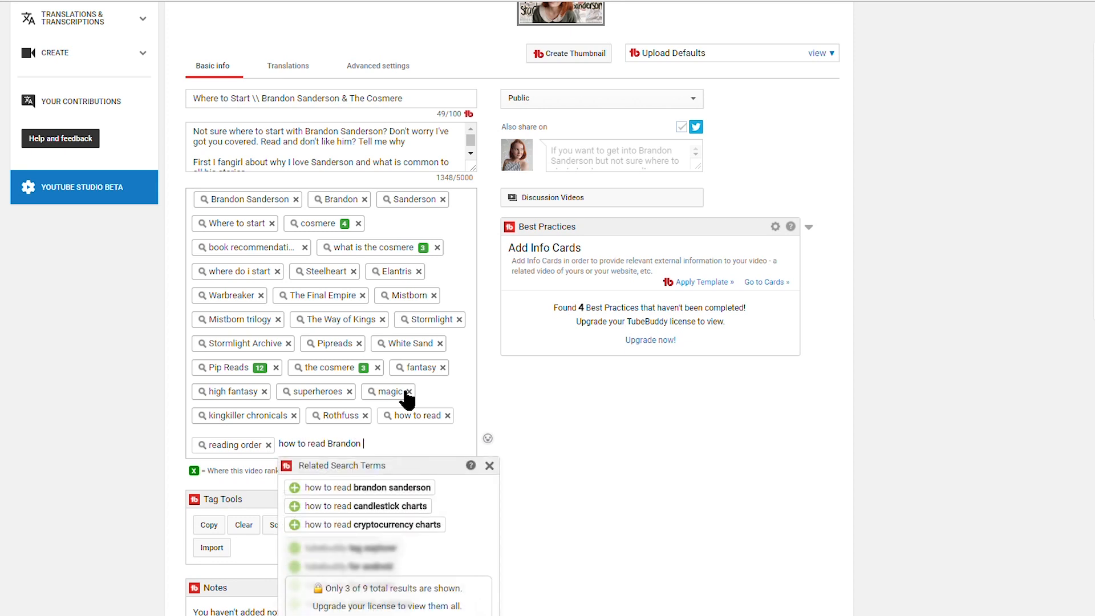
text(Sanderson)
key(Return)
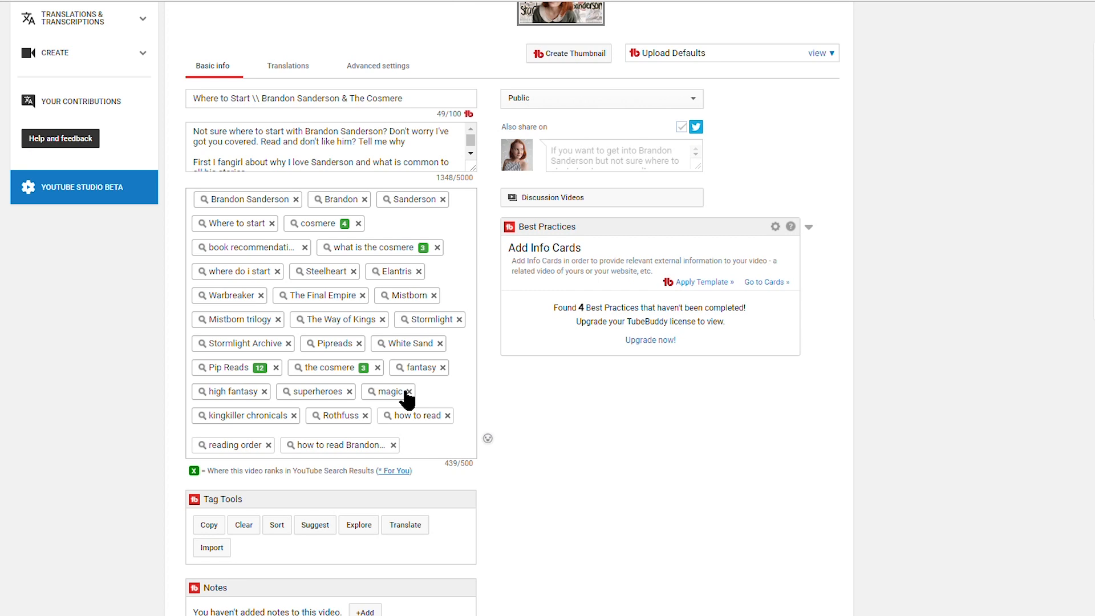
text(Brandon Sander)
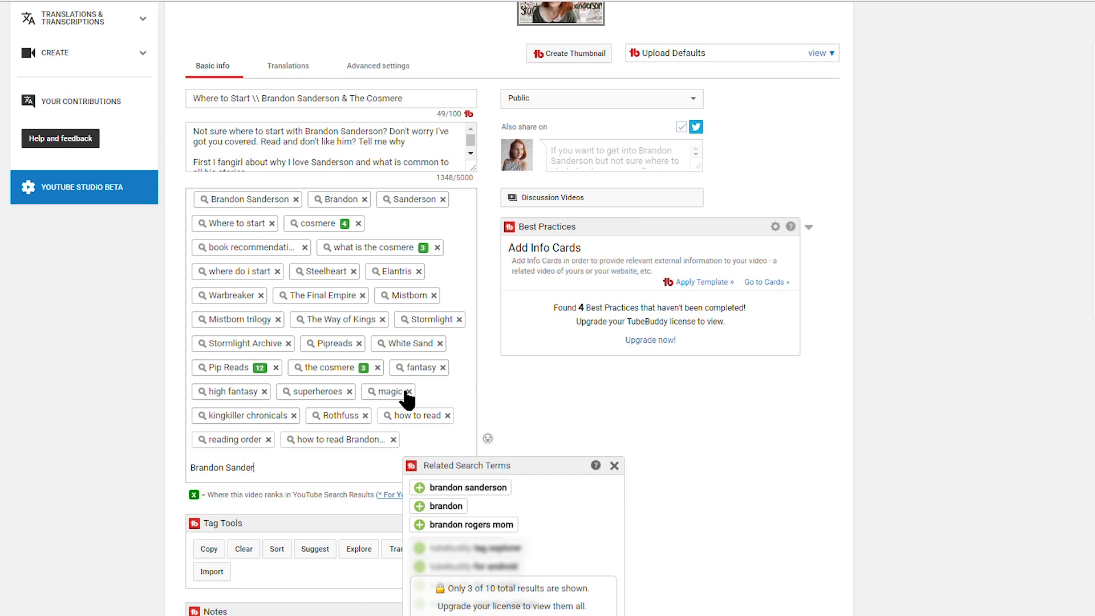
text(son reading order)
key(Return)
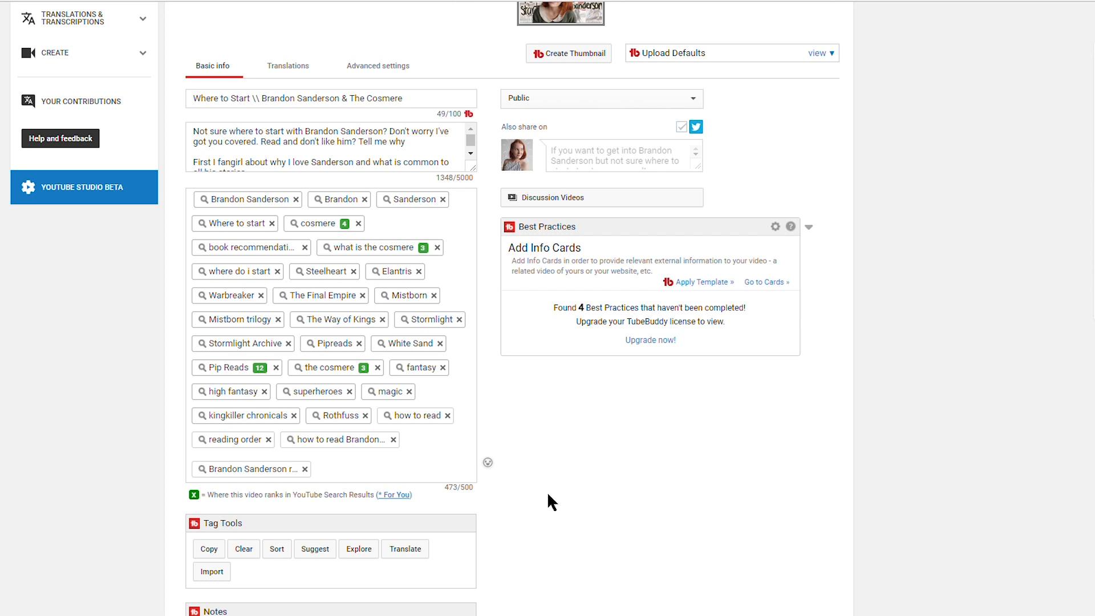
Enlarge the description box to show its full text and inspect the keywords in the opening sentence.
drag(472, 168, 472, 593)
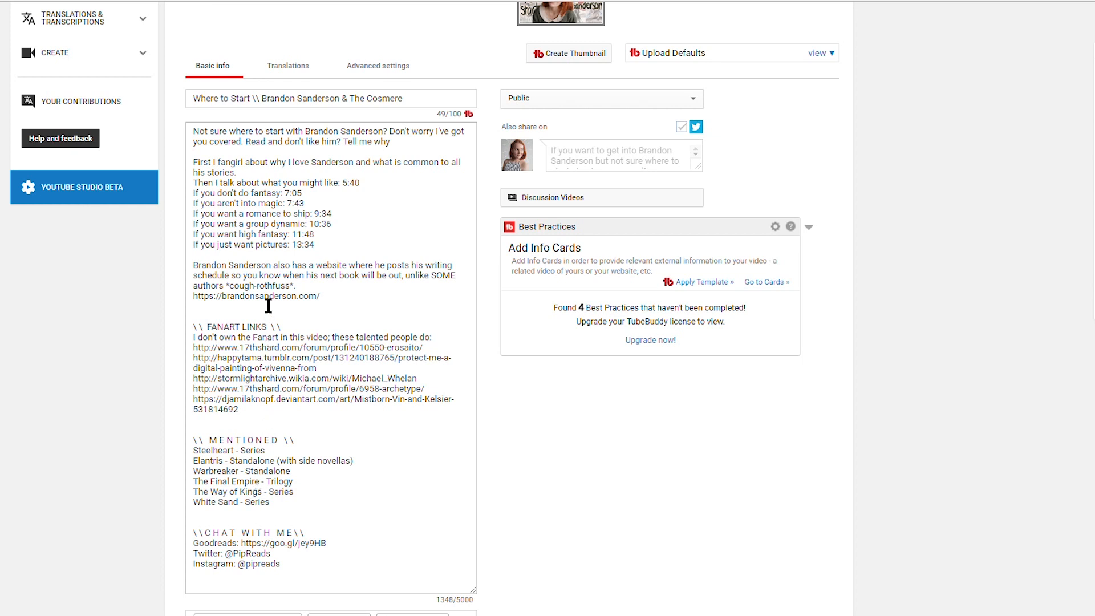
drag(229, 131, 255, 145)
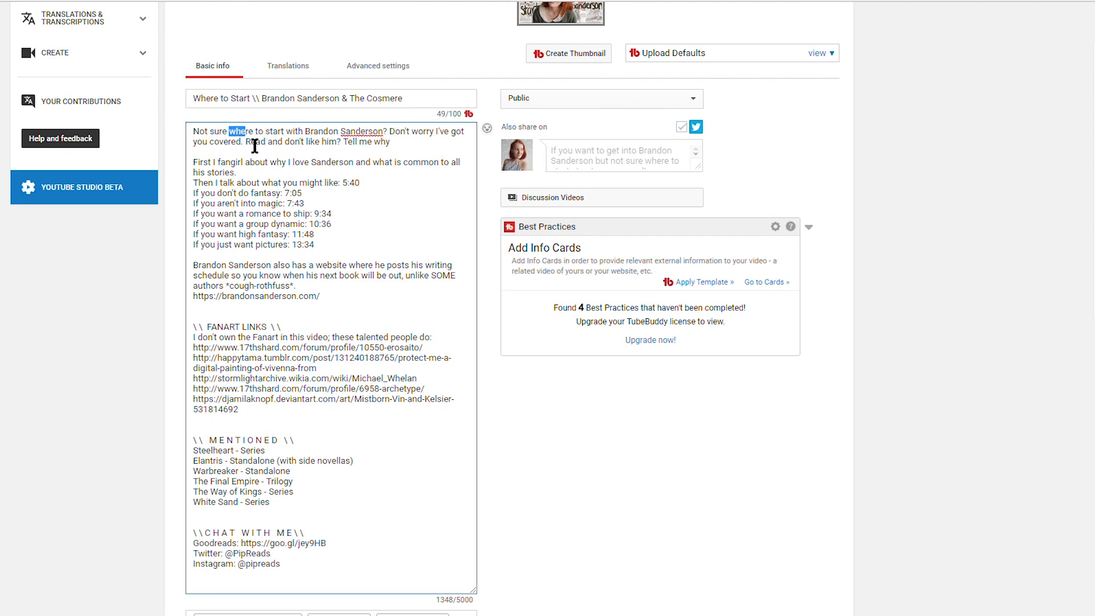
click(271, 142)
scroll(354, 254, up, 3)
Highlight the description's 5:40 timestamp and the passage from "First I fangirl" through that timestamp for review.
mouse_move(360, 342)
mouse_down()
mouse_move(233, 360)
mouse_move(208, 350)
mouse_move(355, 357)
mouse_up()
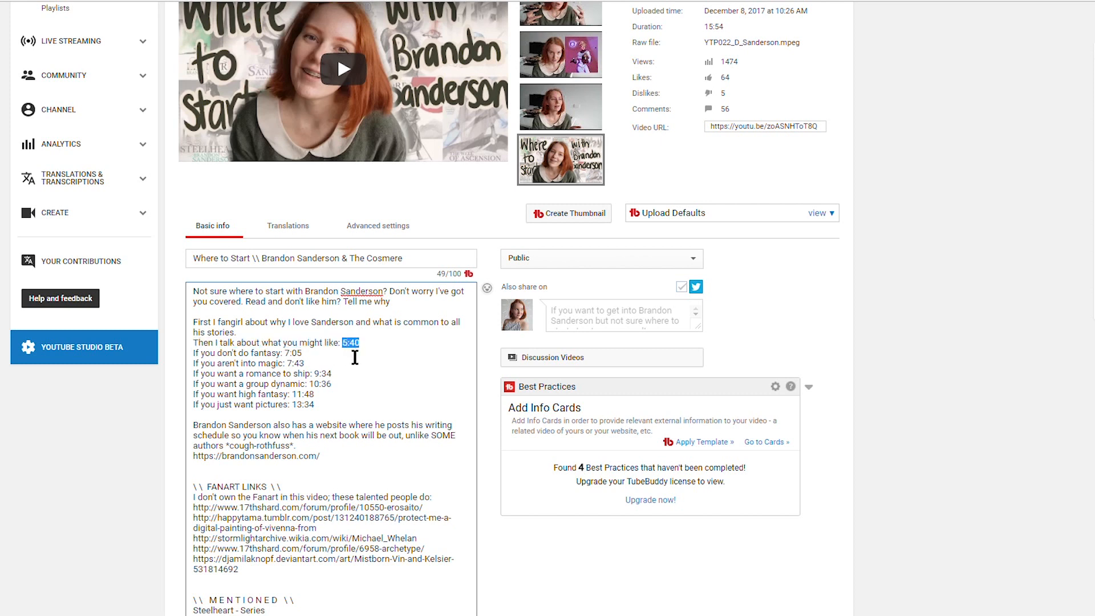
drag(283, 323, 226, 328)
click(359, 343)
key(shift+Right)
drag(370, 354, 348, 354)
drag(404, 352, 204, 332)
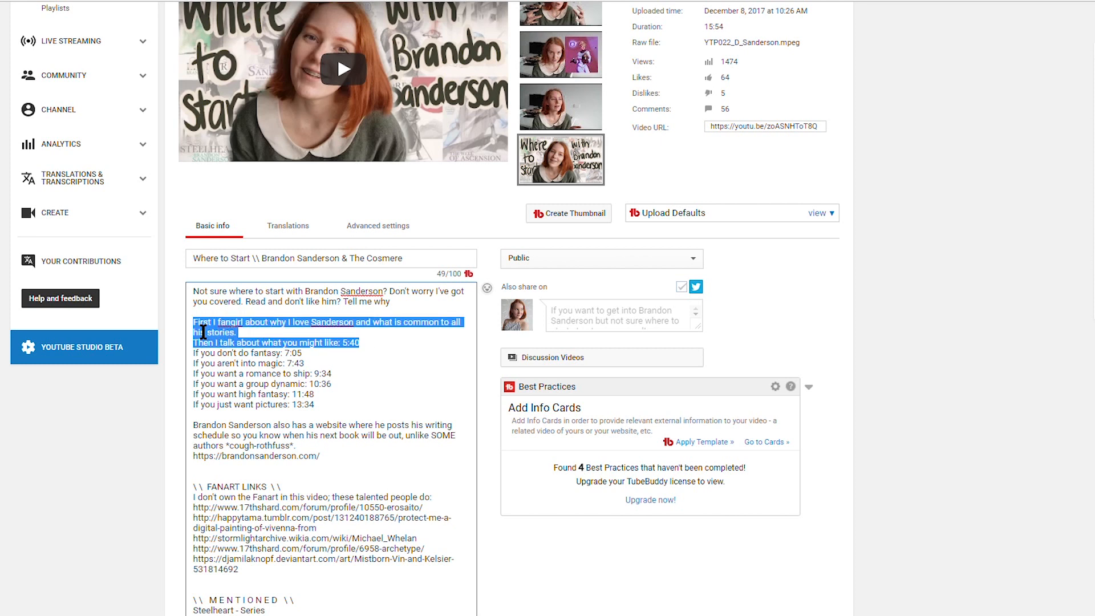
click(399, 358)
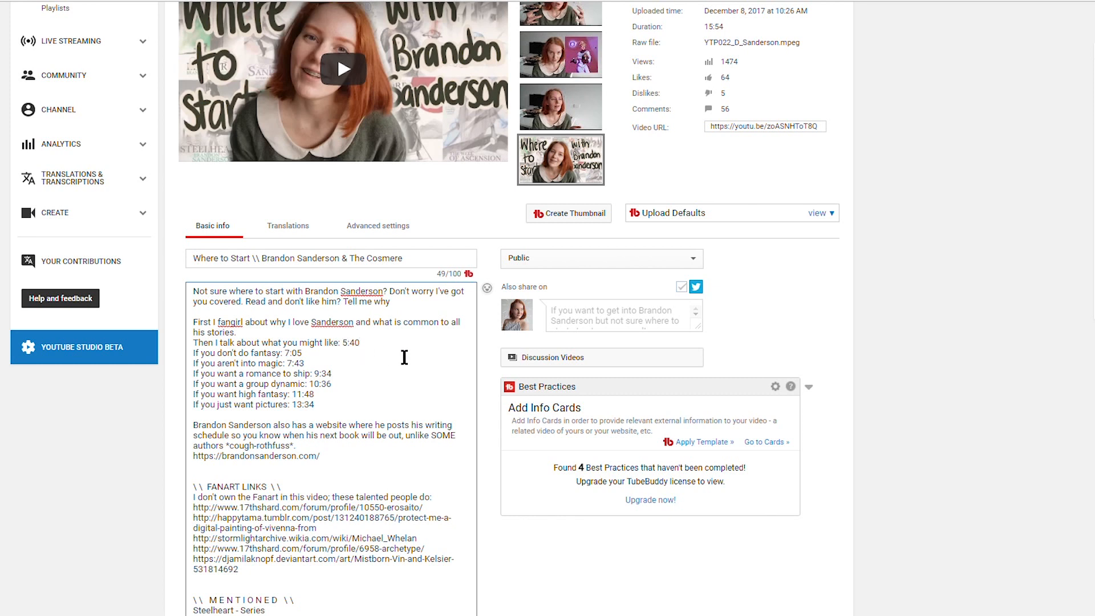
drag(376, 345, 204, 332)
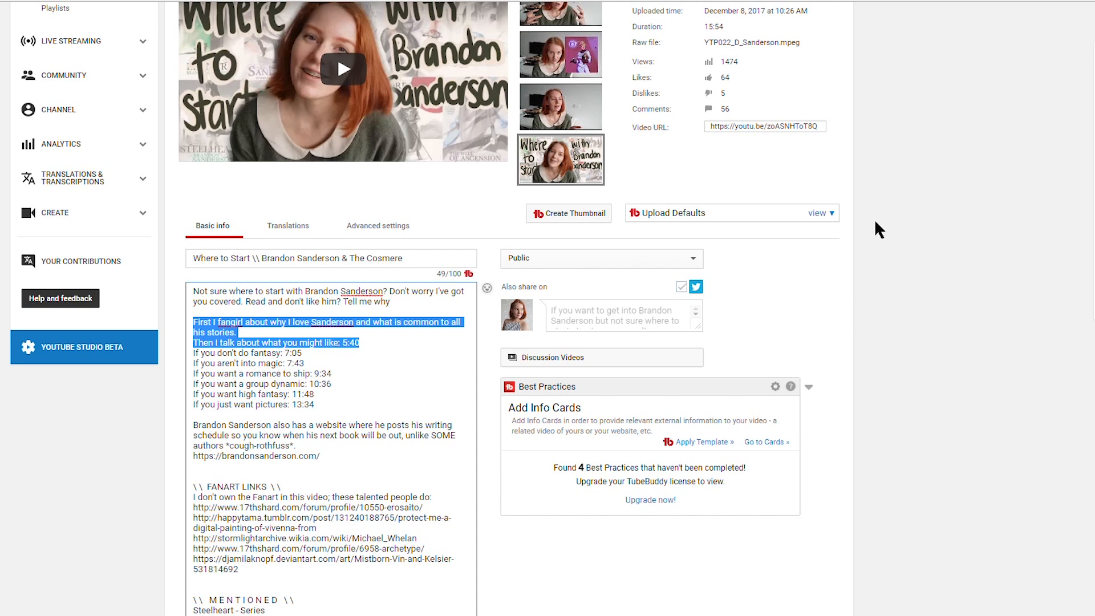
scroll(878, 228, up, 3)
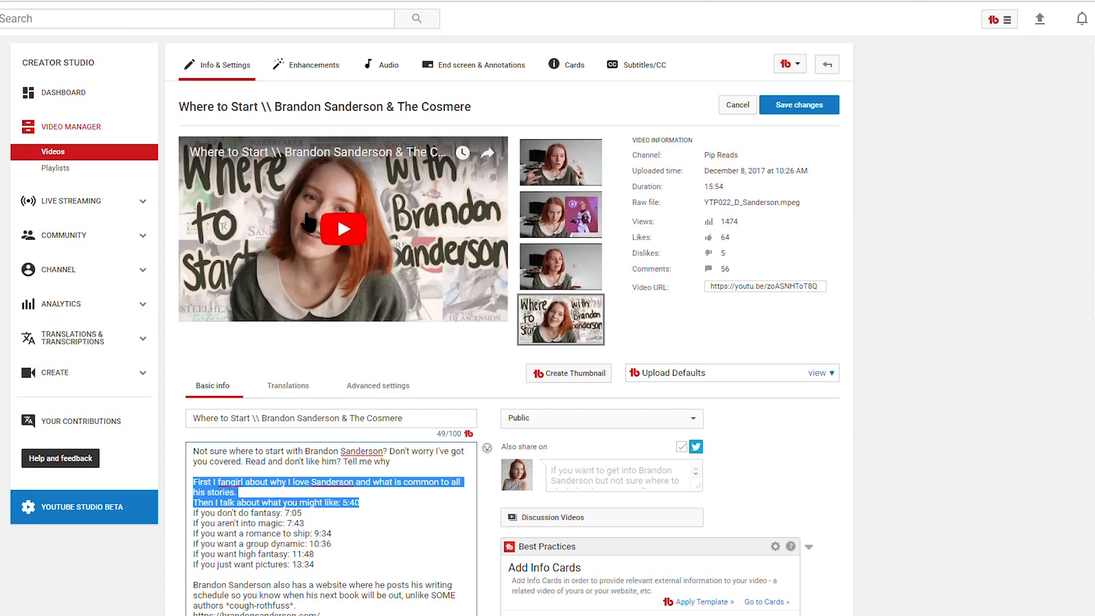
click(676, 319)
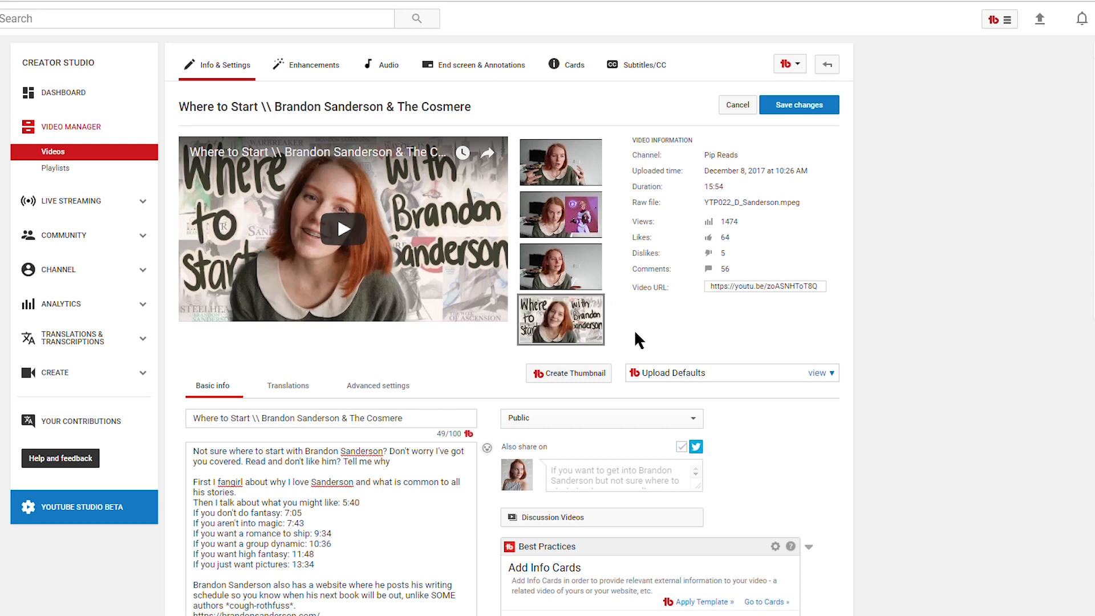
Search YouTube for "brandon sanderson cosmere" to check the video's searchability.
click(214, 33)
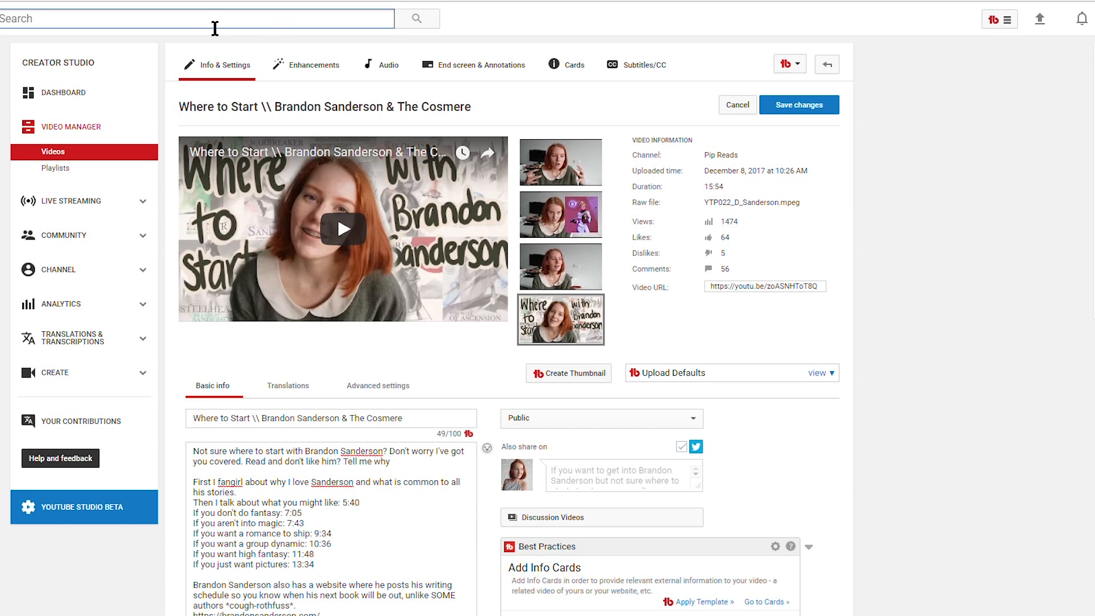
text(bra)
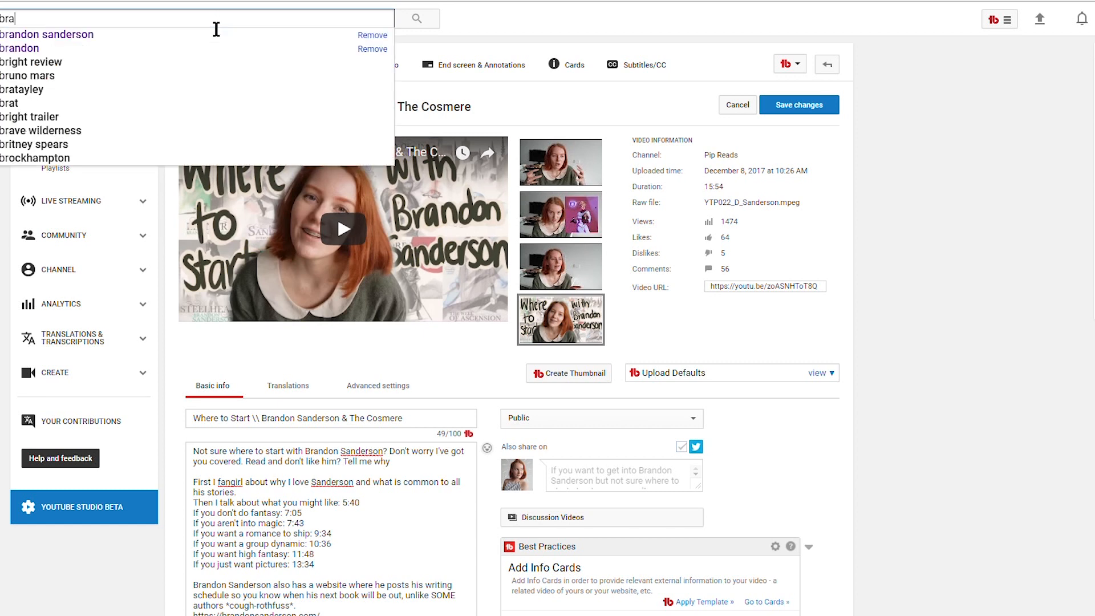
text(ndon sand)
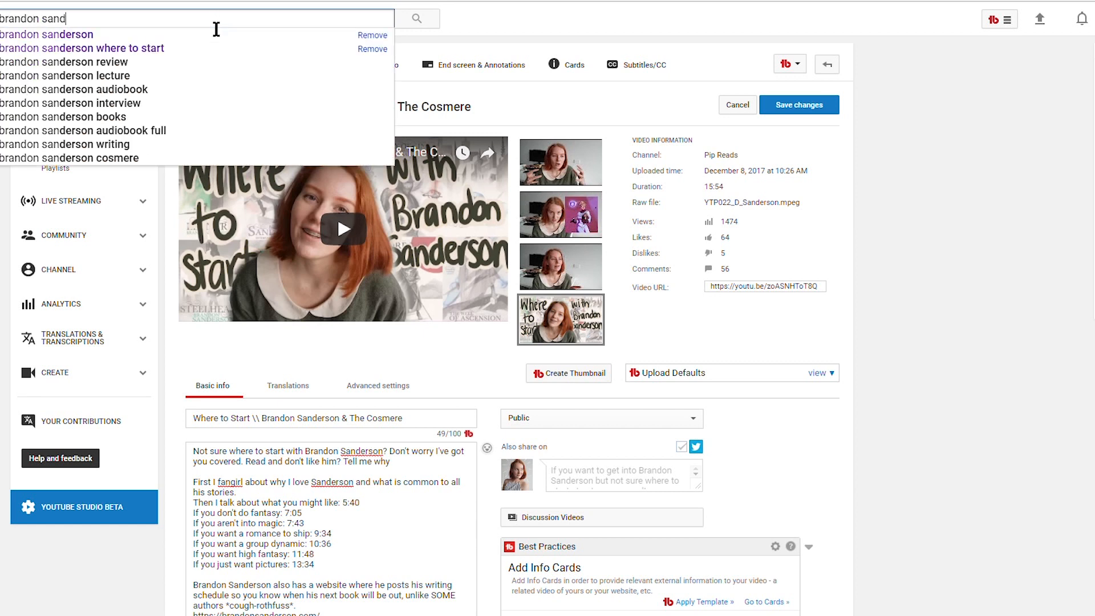
text(erson cos)
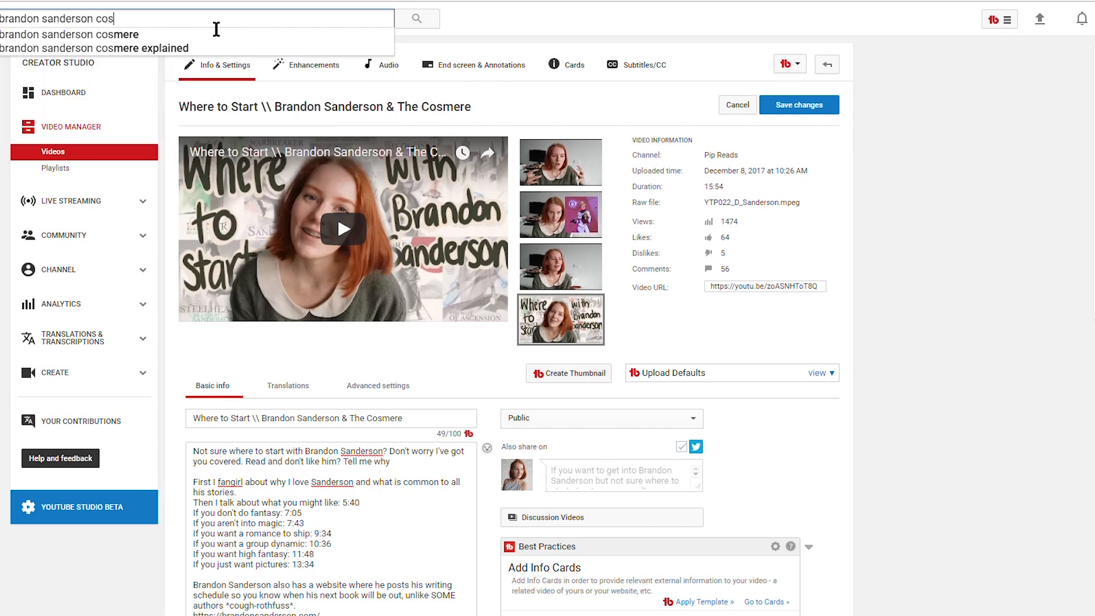
text(mere)
key(Return)
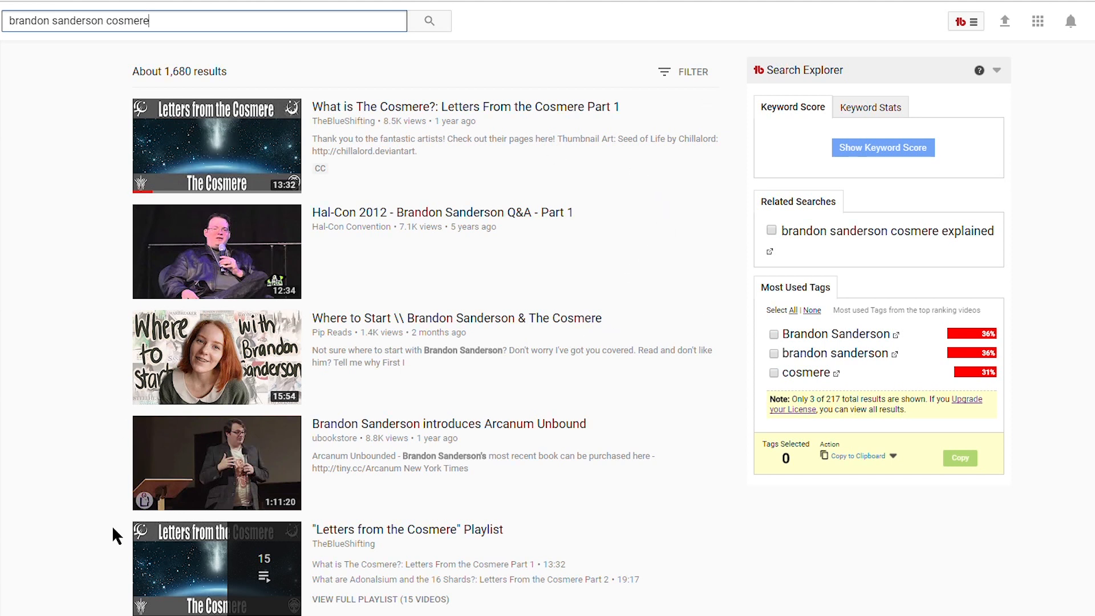
Examine the search results, comparing the competing videos' titles, thumbnails, view counts and ages with those of "Where to Start \\ Brandon Sanderson & The Cosmere".
scroll(109, 519, down, 8)
scroll(94, 485, down, 6)
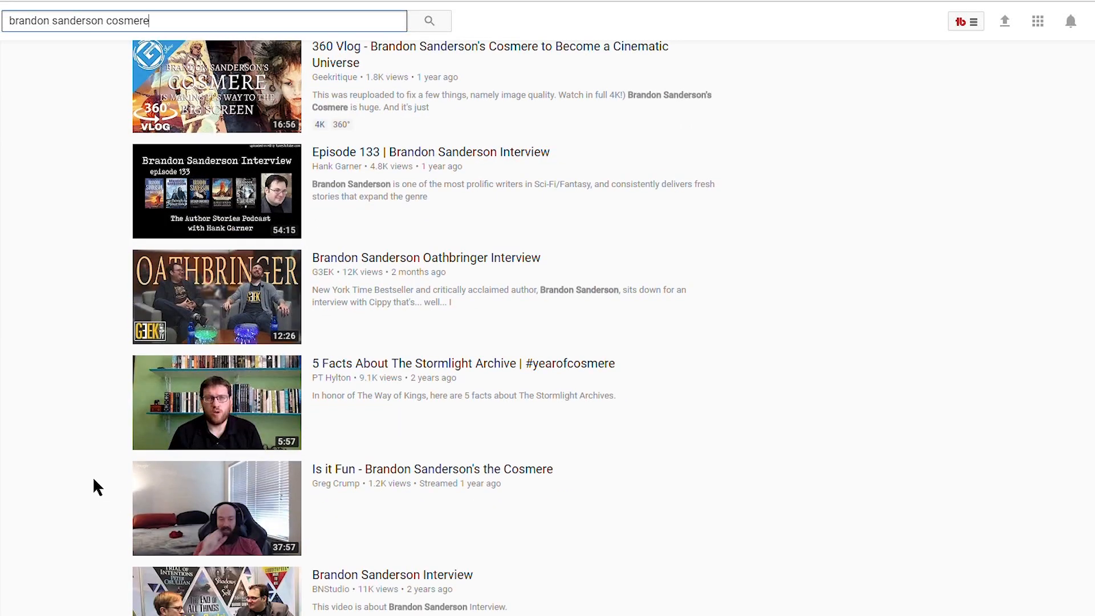
scroll(94, 481, down, 2)
scroll(94, 480, up, 2)
scroll(94, 479, up, 8)
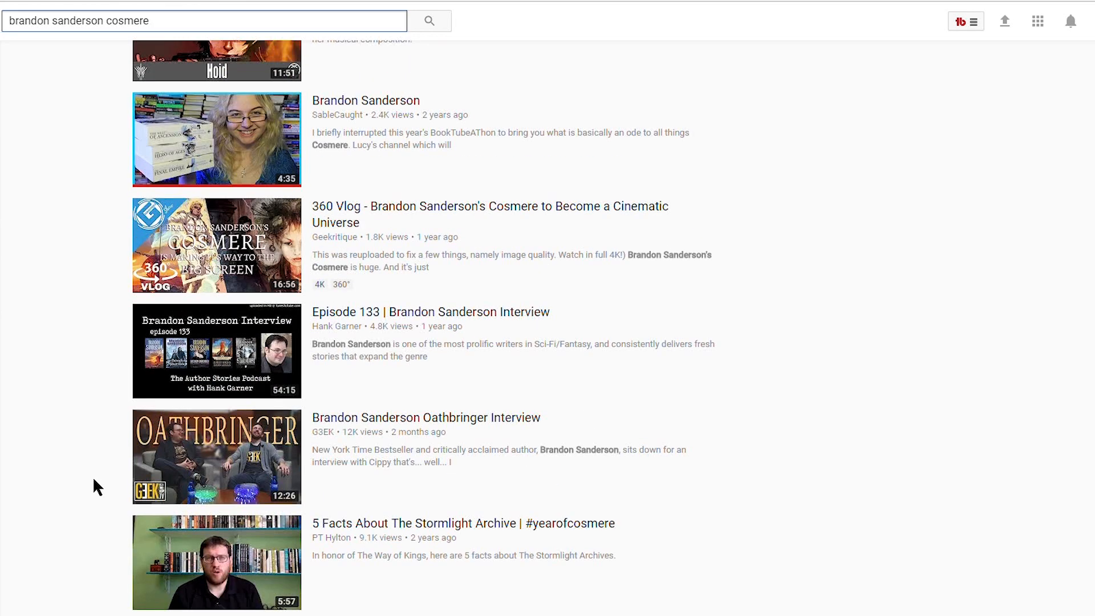
scroll(91, 476, up, 5)
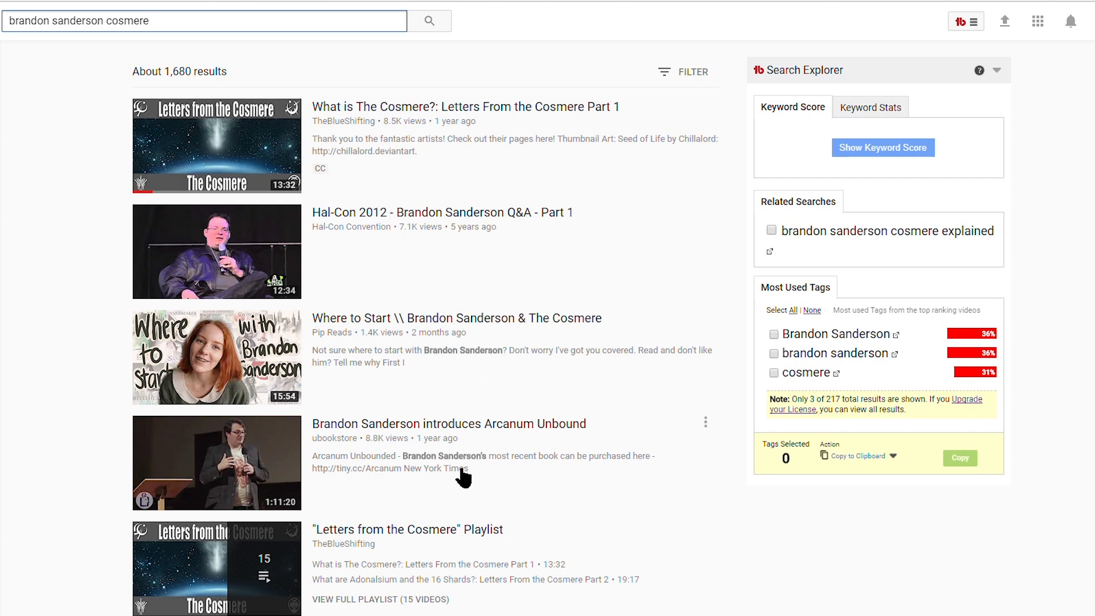
scroll(639, 469, down, 5)
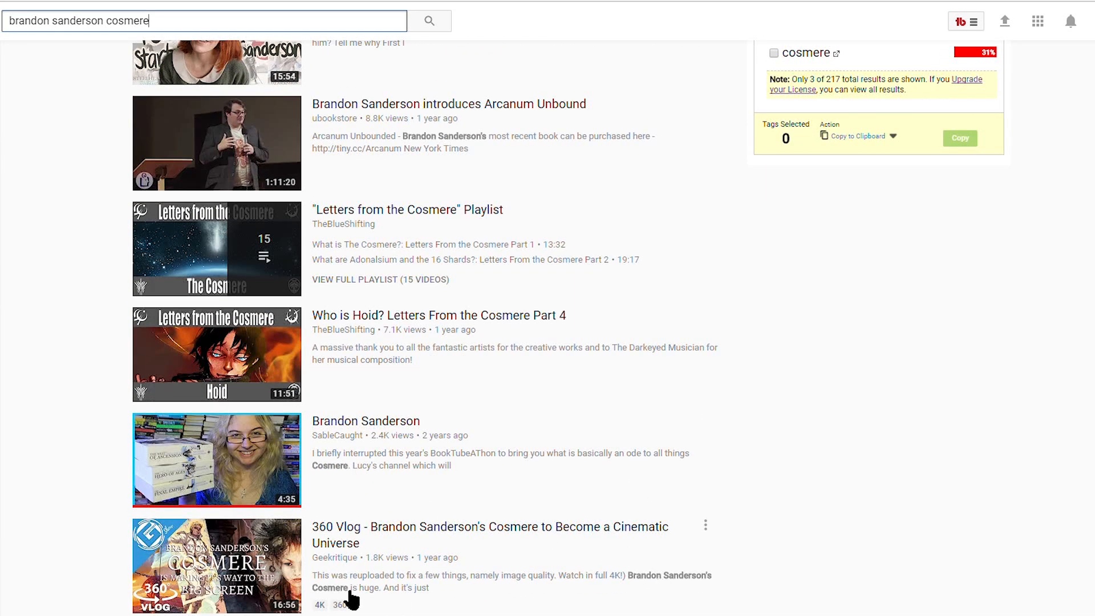
scroll(599, 587, down, 3)
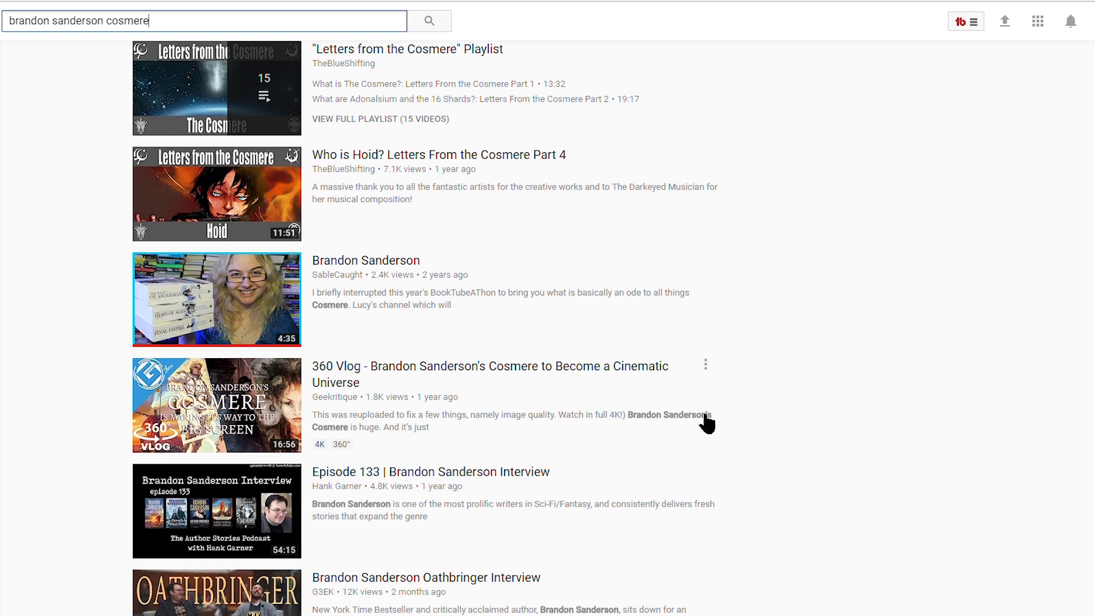
scroll(399, 319, up, 6)
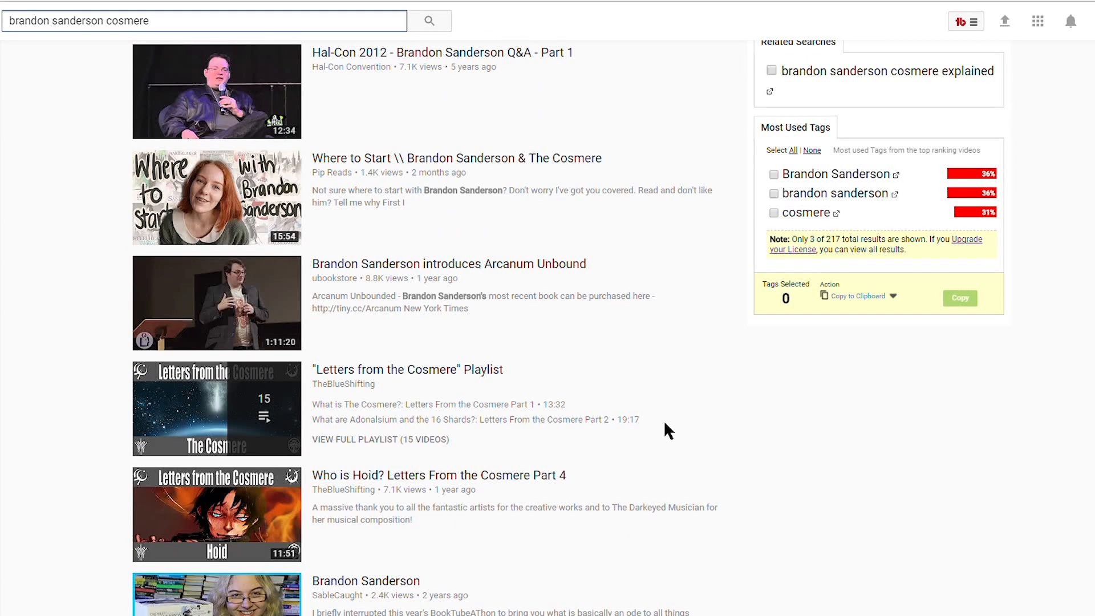
scroll(533, 311, up, 3)
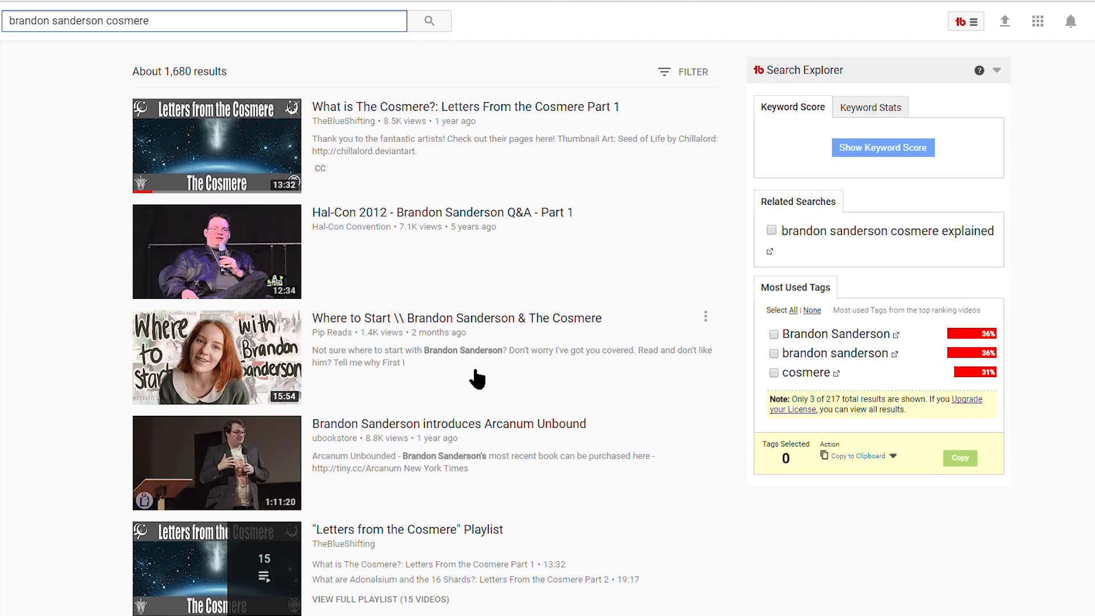